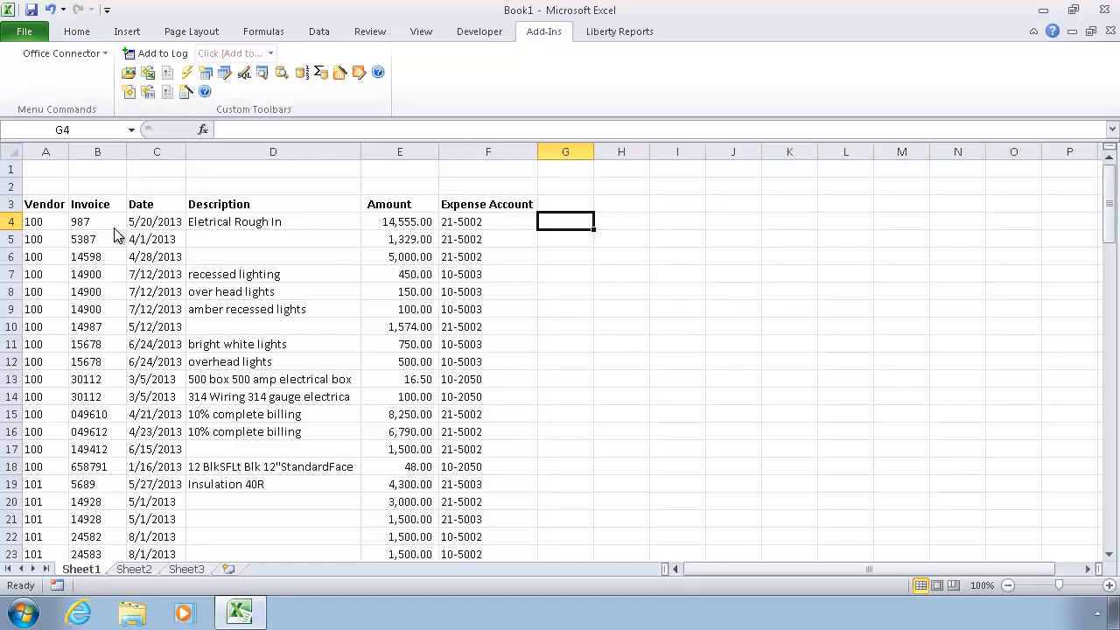
Examine the vendor and invoice entries in rows 4 to 9, and the amounts in E7:E9
{"action": "left_click", "coordinate": [45, 223]}
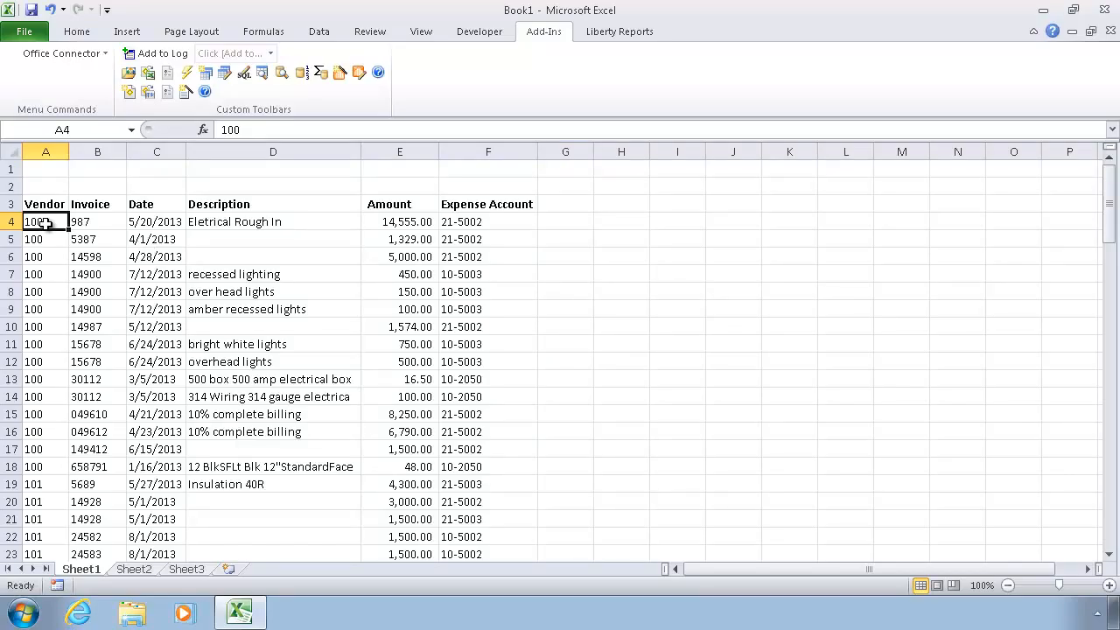
{"action": "left_click", "coordinate": [65, 274]}
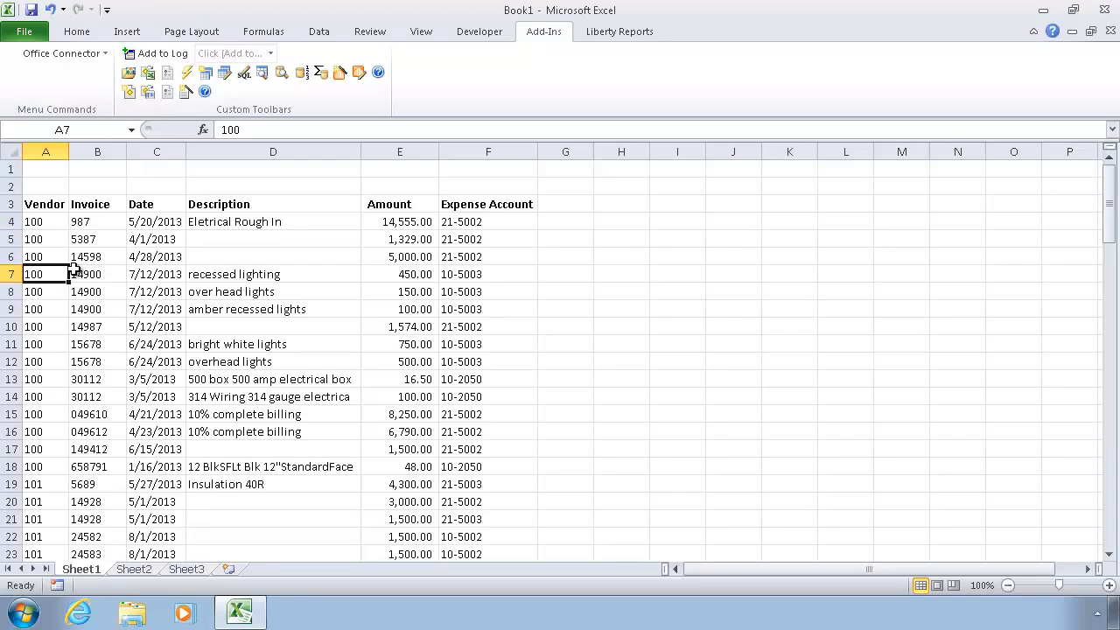
{"action": "left_click", "coordinate": [75, 272]}
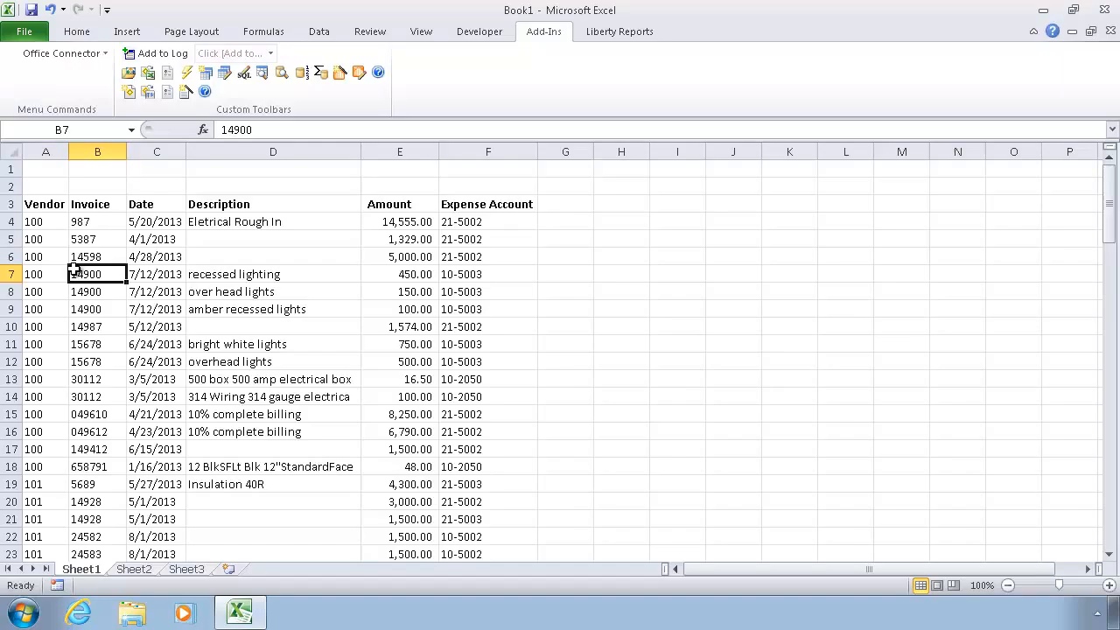
{"action": "key", "text": "Down"}
{"action": "key", "text": "Down"}
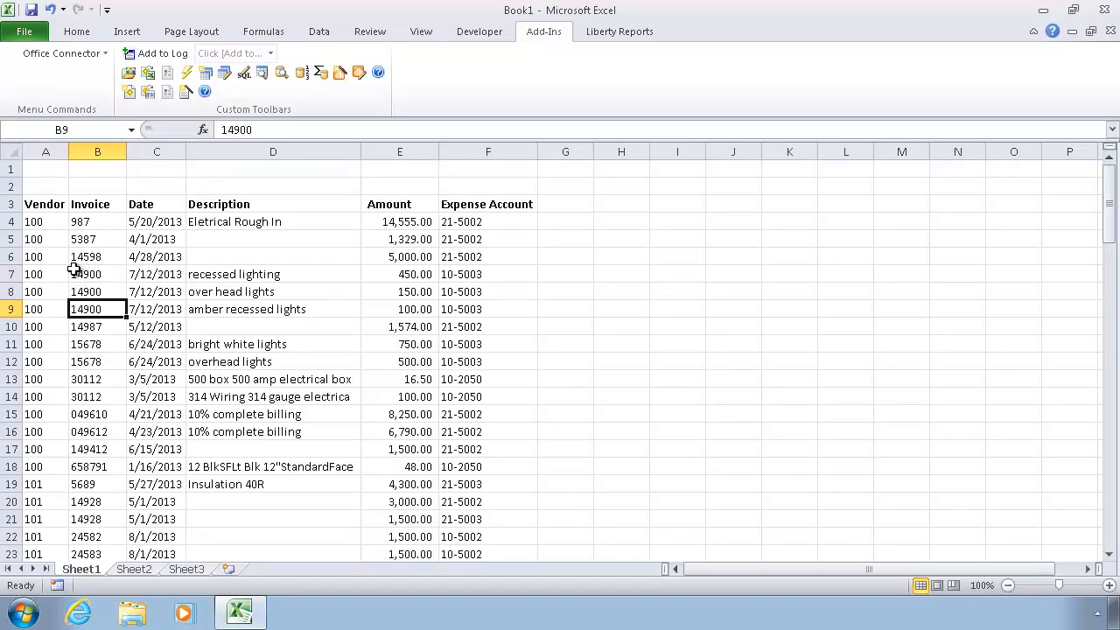
{"action": "left_click", "coordinate": [74, 272]}
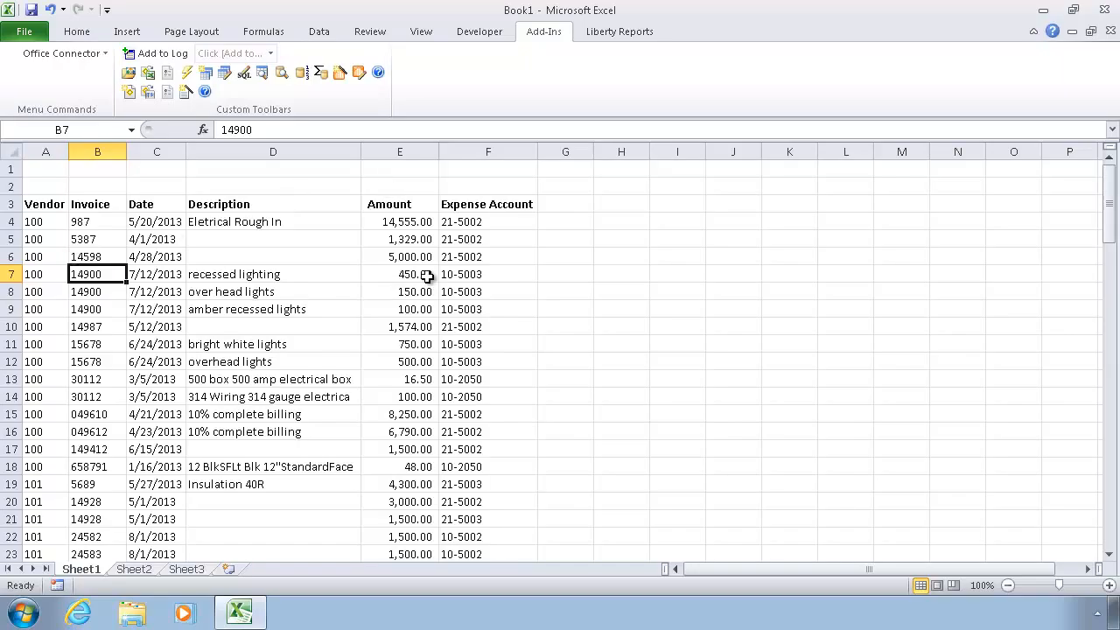
{"action": "left_click_drag", "start_coordinate": [415, 281], "coordinate": [418, 309]}
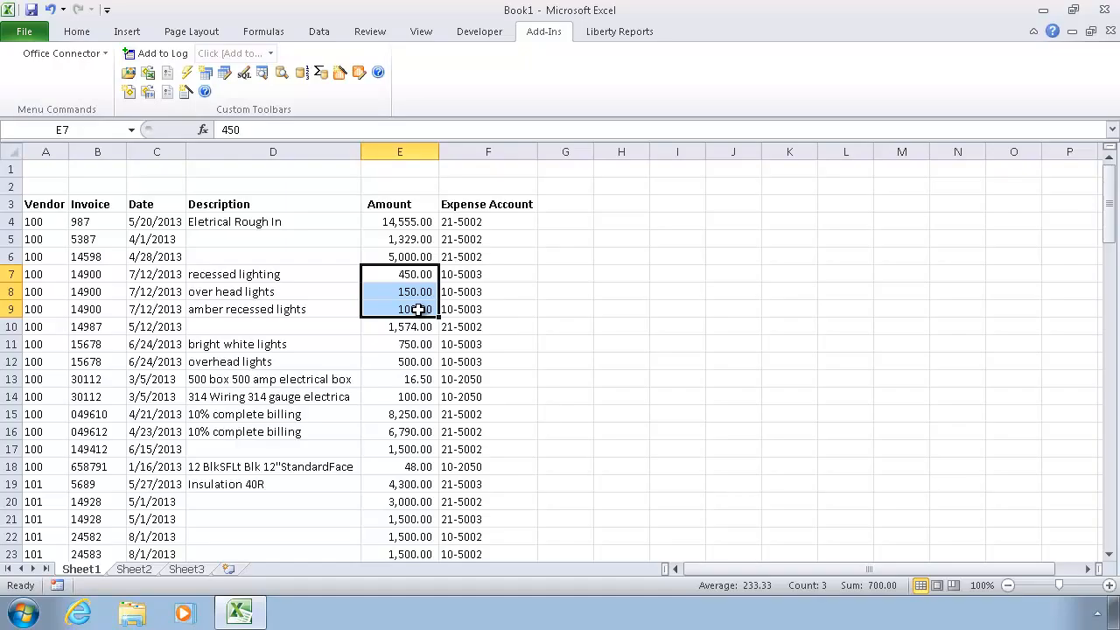
Start a SUMIFS formula in cell G4 with the Amount column E:E as the sum range
{"action": "left_click", "coordinate": [554, 224]}
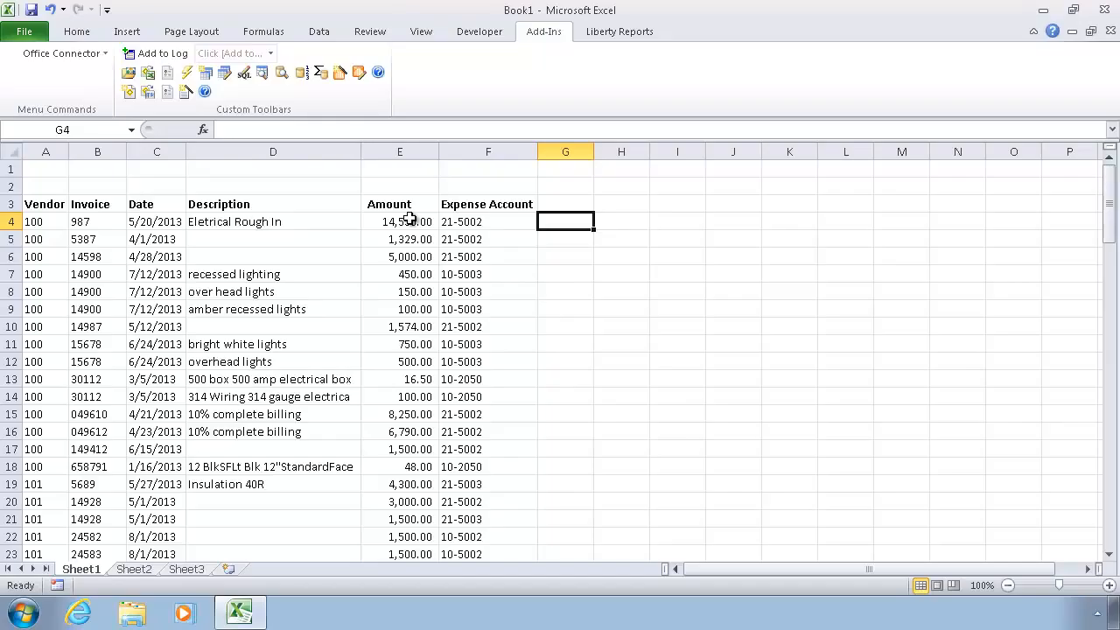
{"action": "type", "text": "="}
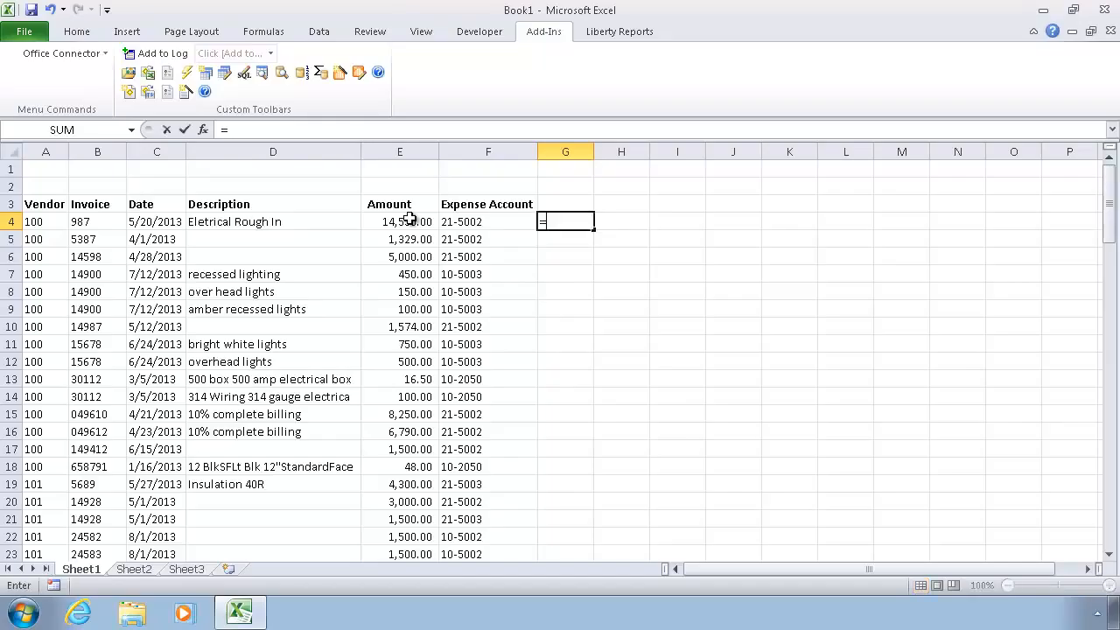
{"action": "type", "text": "SUMIS"}
{"action": "key", "text": "BackSpace"}
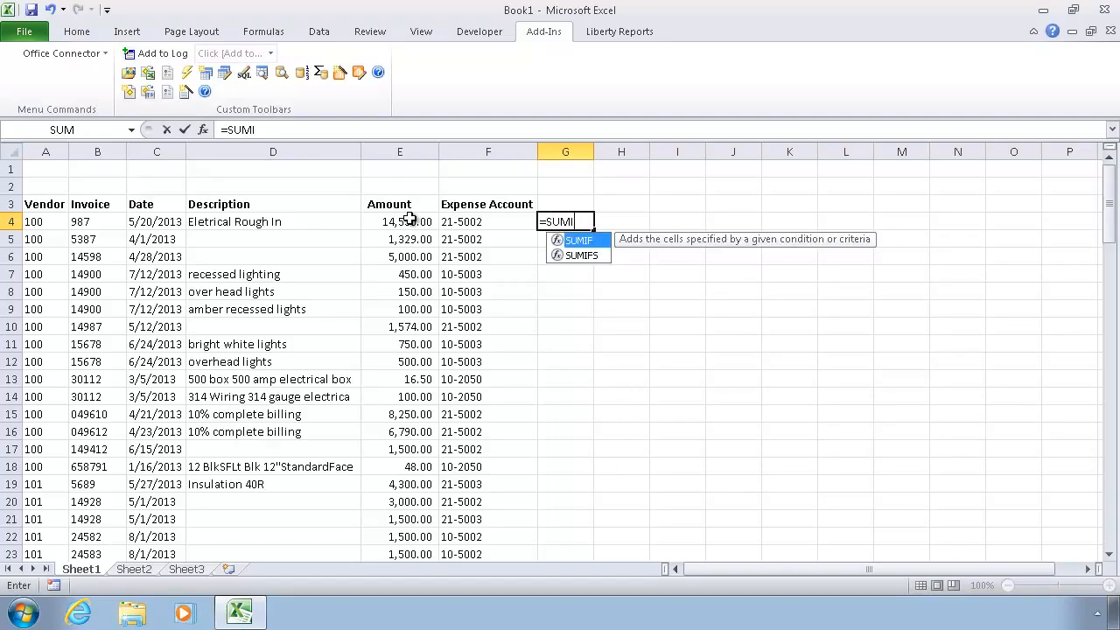
{"action": "key", "text": "Down"}
{"action": "key", "text": "Tab"}
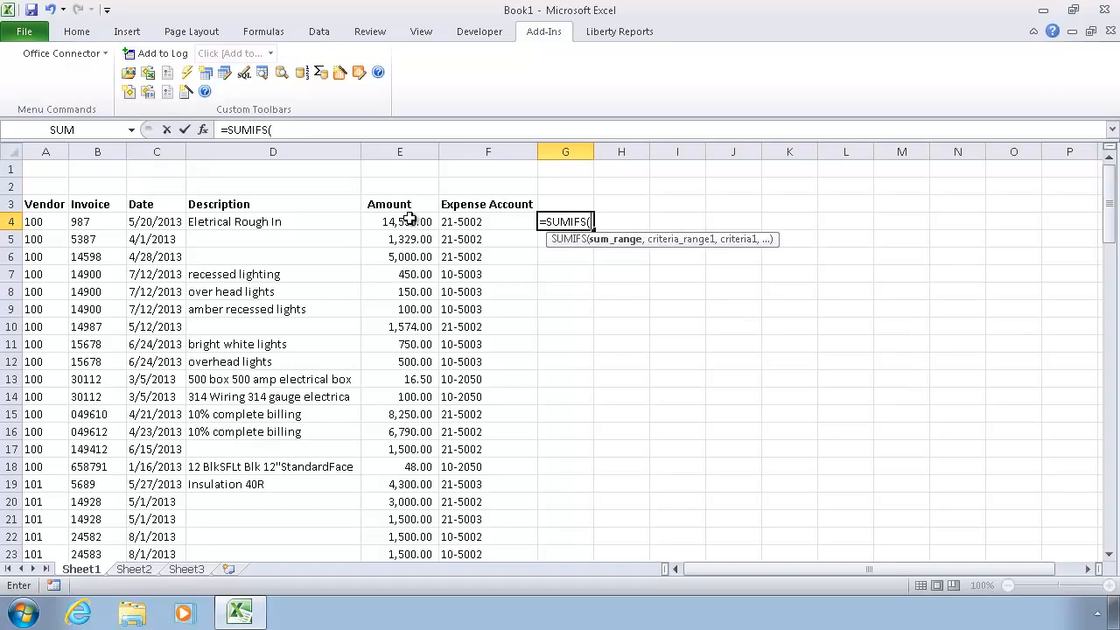
{"action": "left_click", "coordinate": [399, 149]}
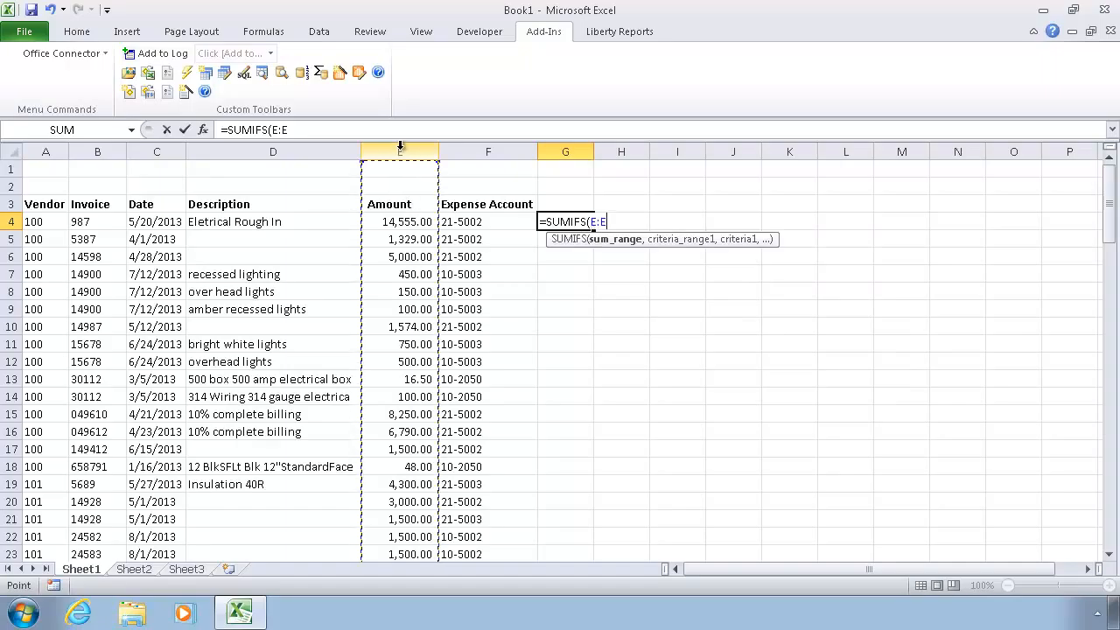
{"action": "type", "text": ","}
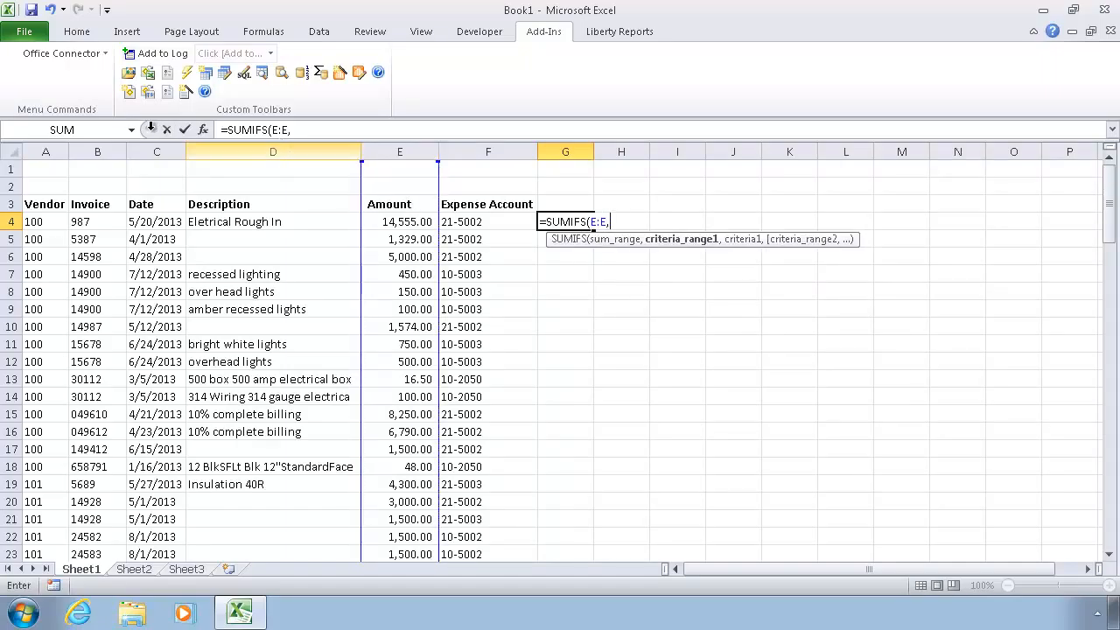
Add the Vendor column A:A as the first criteria range in the formula, with A4 as its criterion
{"action": "left_click", "coordinate": [44, 151]}
{"action": "type", "text": ","}
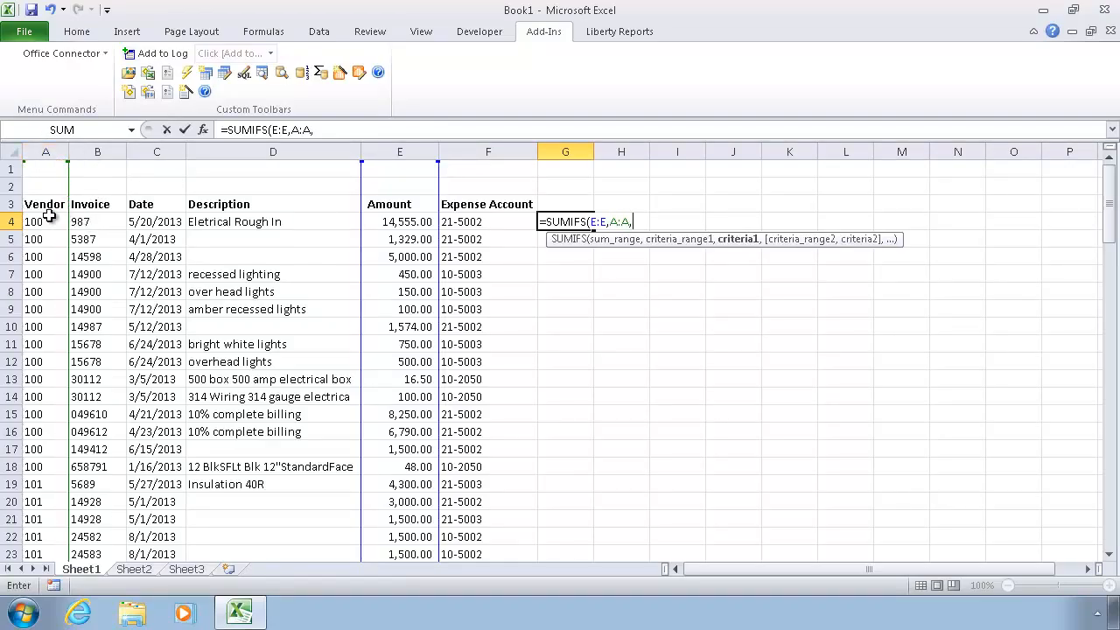
{"action": "left_click", "coordinate": [44, 222]}
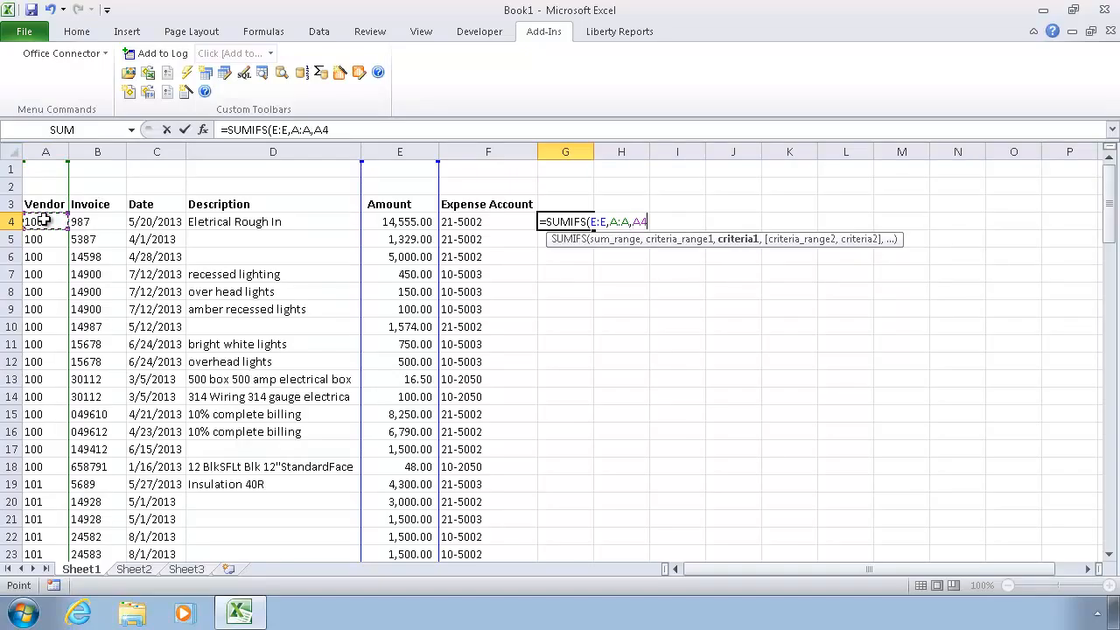
{"action": "type", "text": ","}
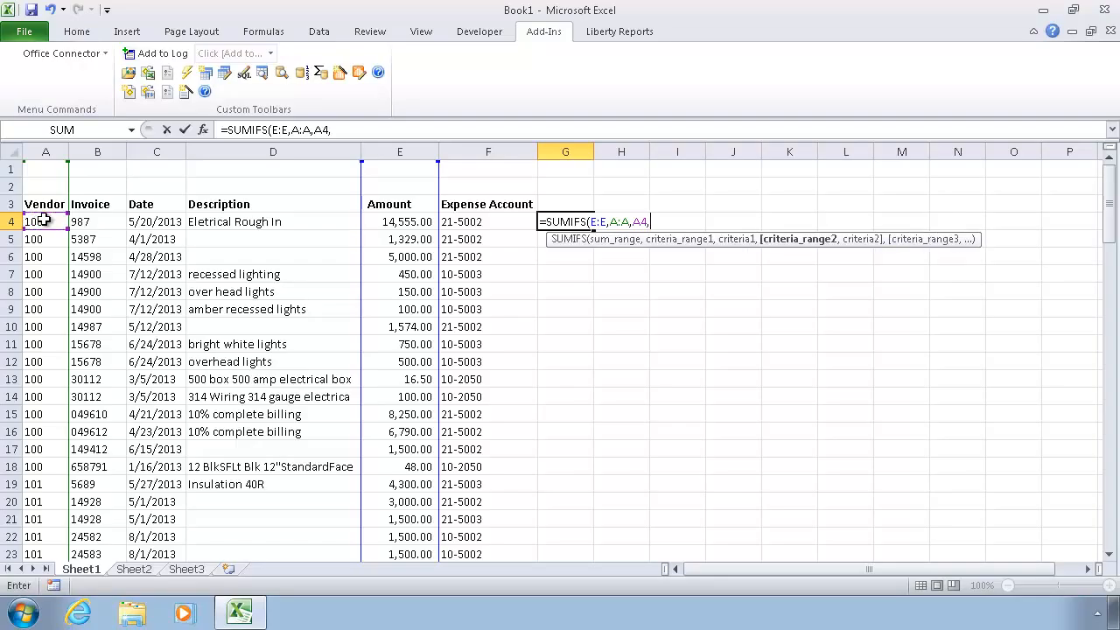
Add the Invoice column B:B with criterion B4 and complete the formula as =SUMIFS(E:E,A:A,A4,B:B,B4)
{"action": "left_click", "coordinate": [97, 151]}
{"action": "type", "text": ","}
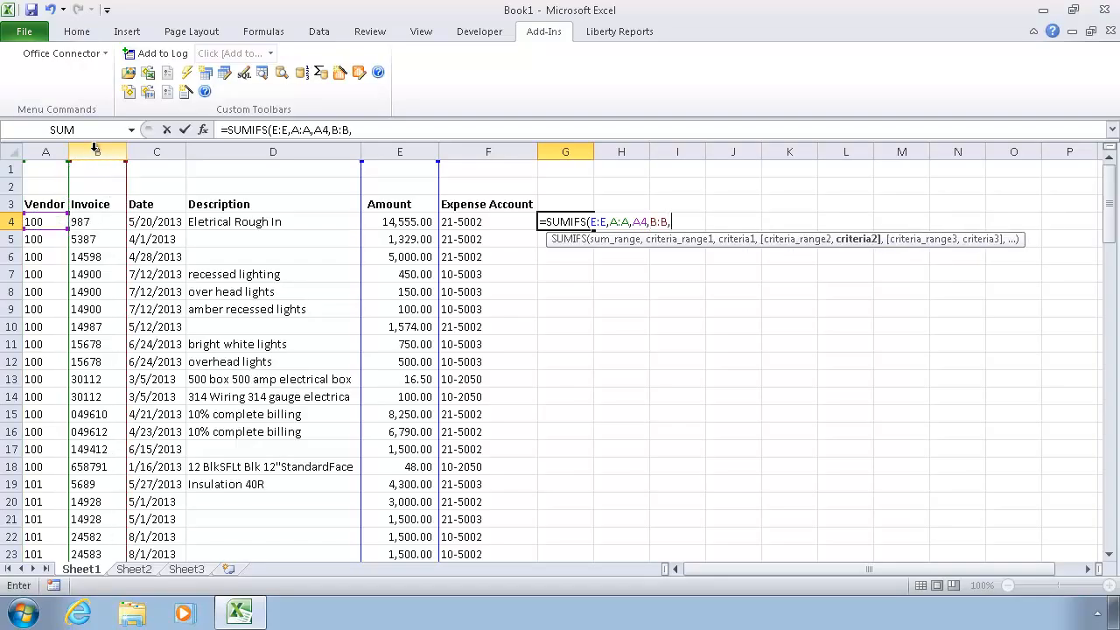
{"action": "left_click", "coordinate": [96, 222]}
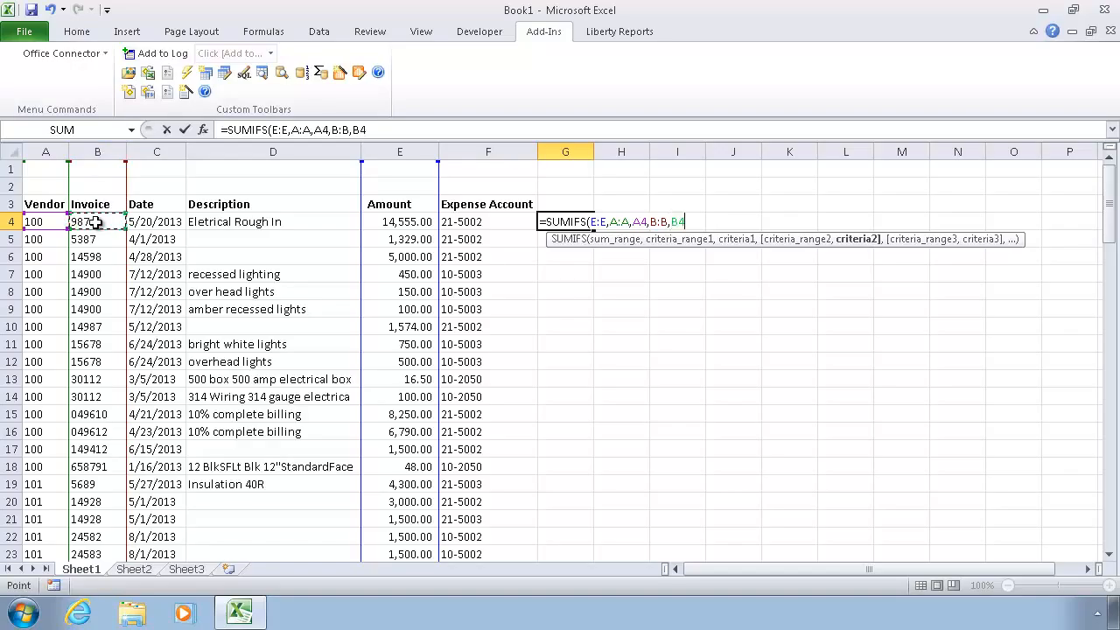
{"action": "type", "text": ")"}
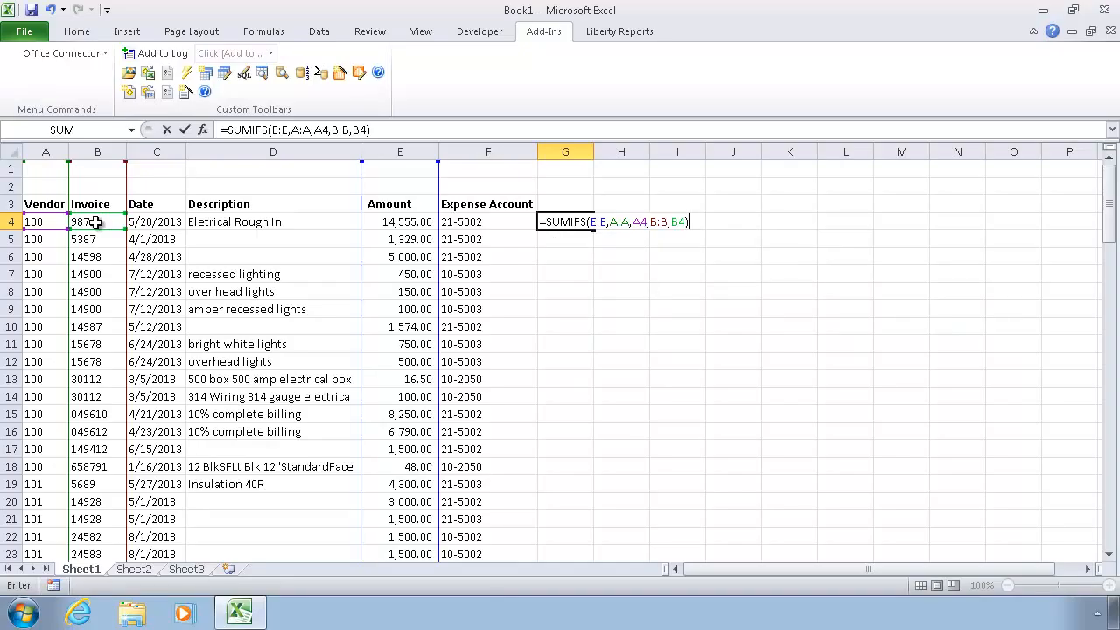
{"action": "key", "text": "Return"}
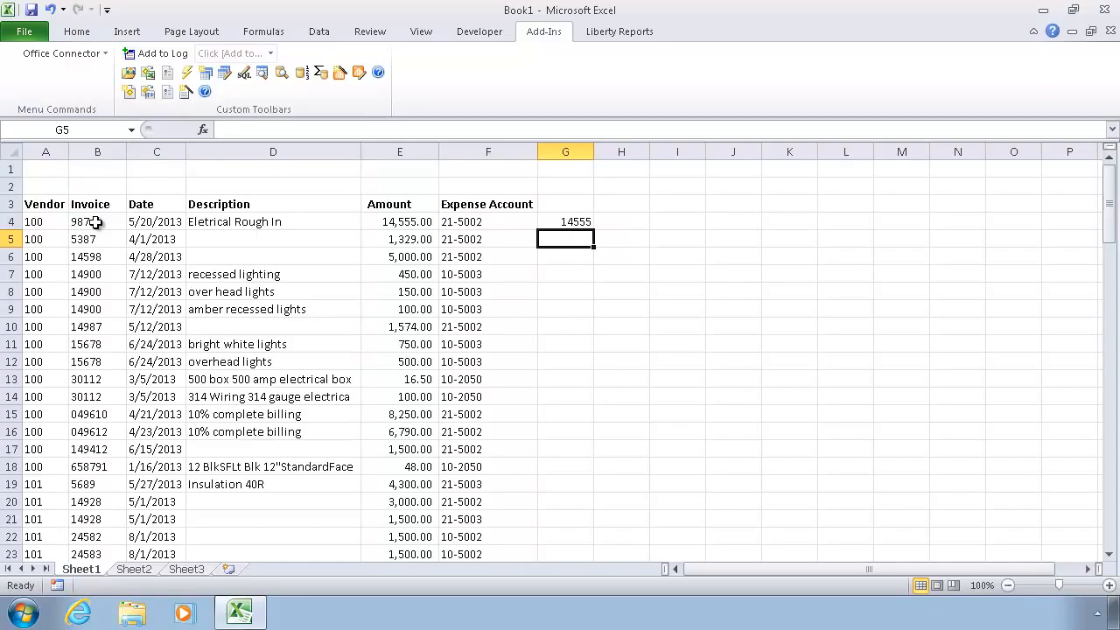
Fill the SUMIFS formula from G4 down column G for all invoice rows
{"action": "left_click", "coordinate": [569, 223]}
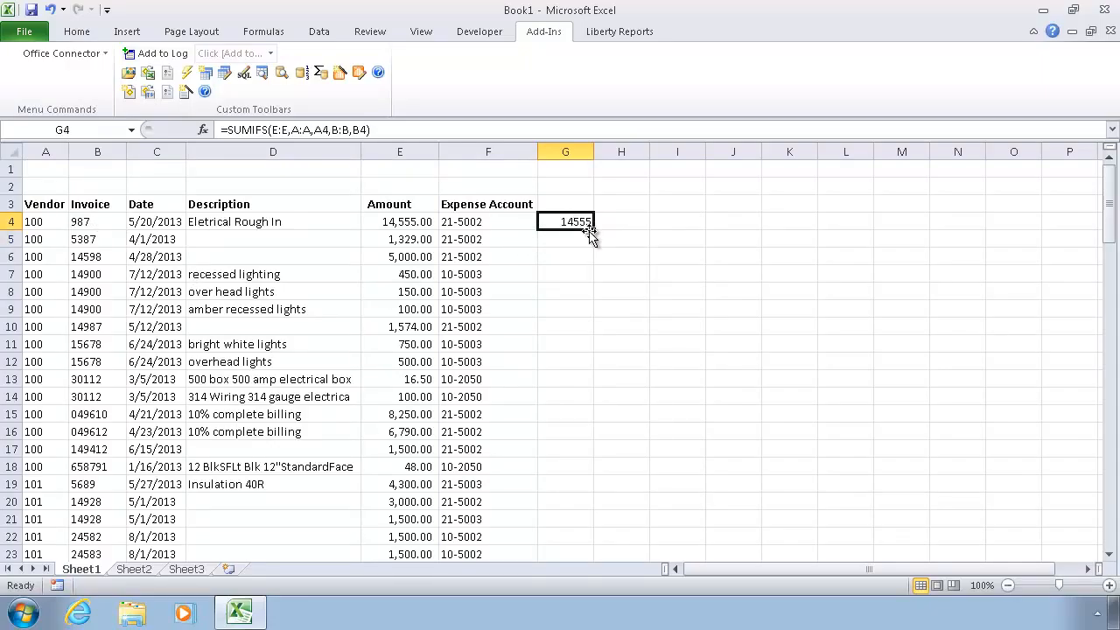
{"action": "double_click", "coordinate": [592, 230]}
Check the SUMIFS results in G7:G9 for the invoice that spans several distribution rows
{"action": "left_click", "coordinate": [568, 277]}
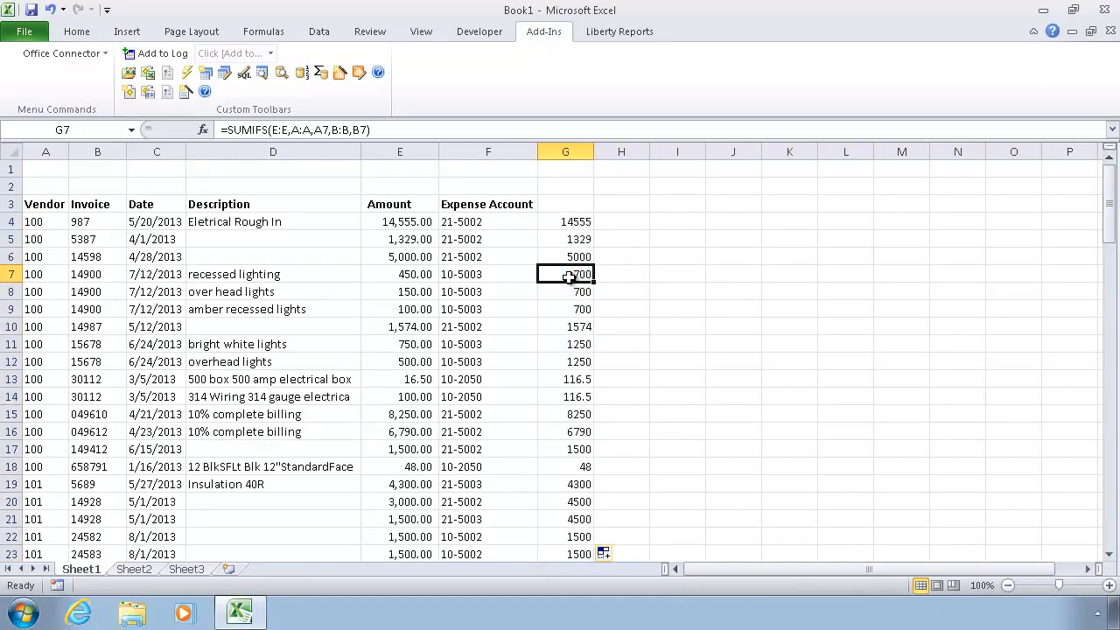
{"action": "key", "text": "Down"}
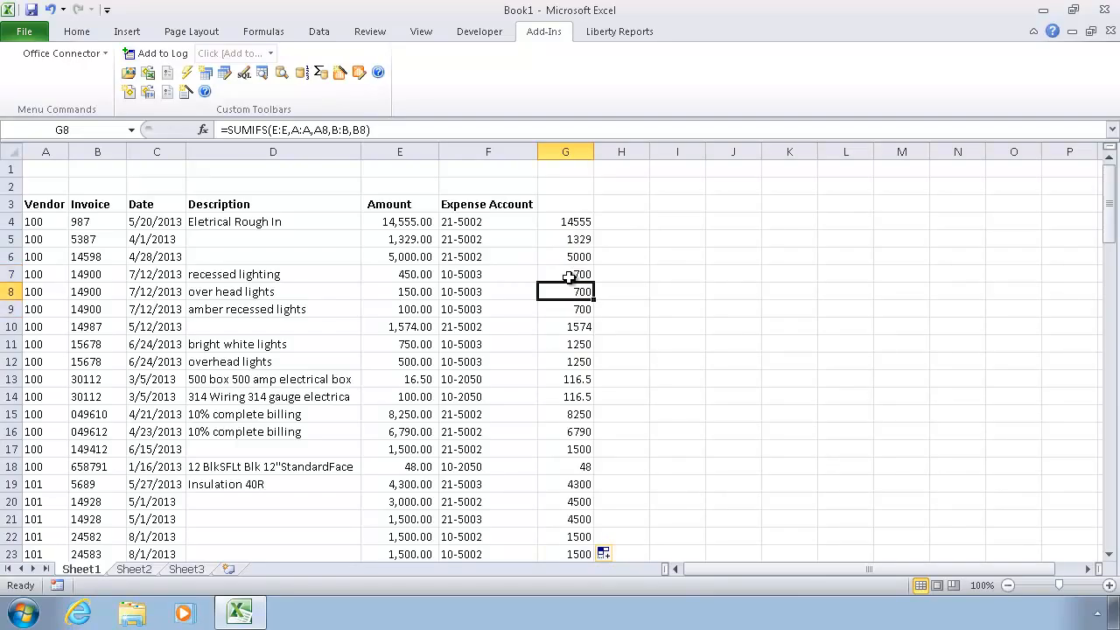
{"action": "key", "text": "Up"}
{"action": "key", "text": "Down"}
{"action": "key", "text": "Down"}
{"action": "key", "text": "Up"}
{"action": "key", "text": "Up"}
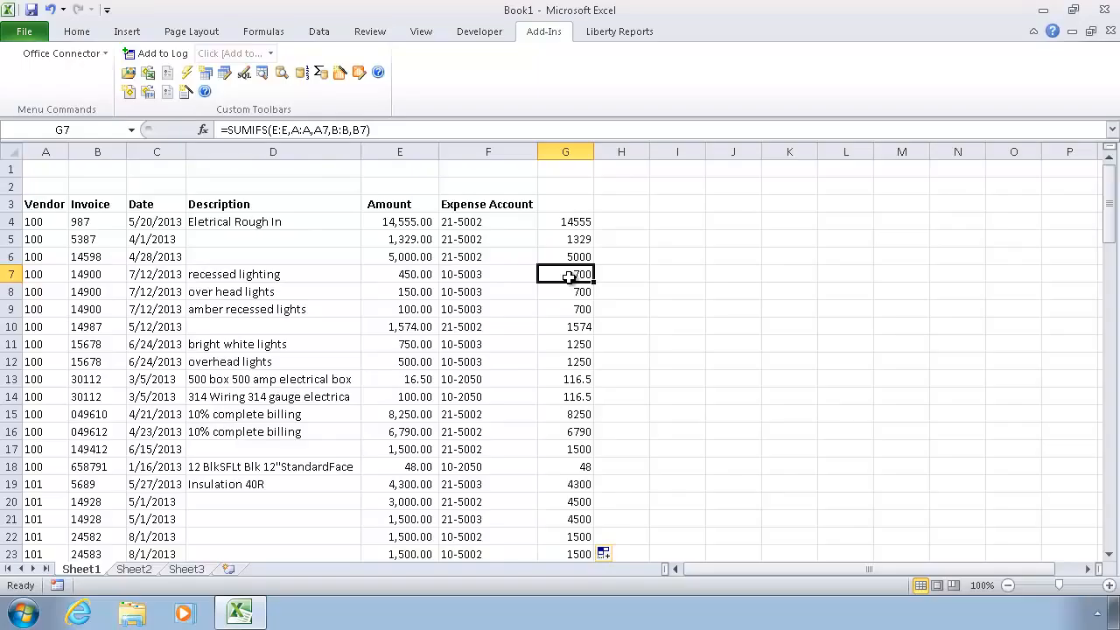
{"action": "key", "text": "Up"}
{"action": "key", "text": "Up"}
{"action": "key", "text": "Up"}
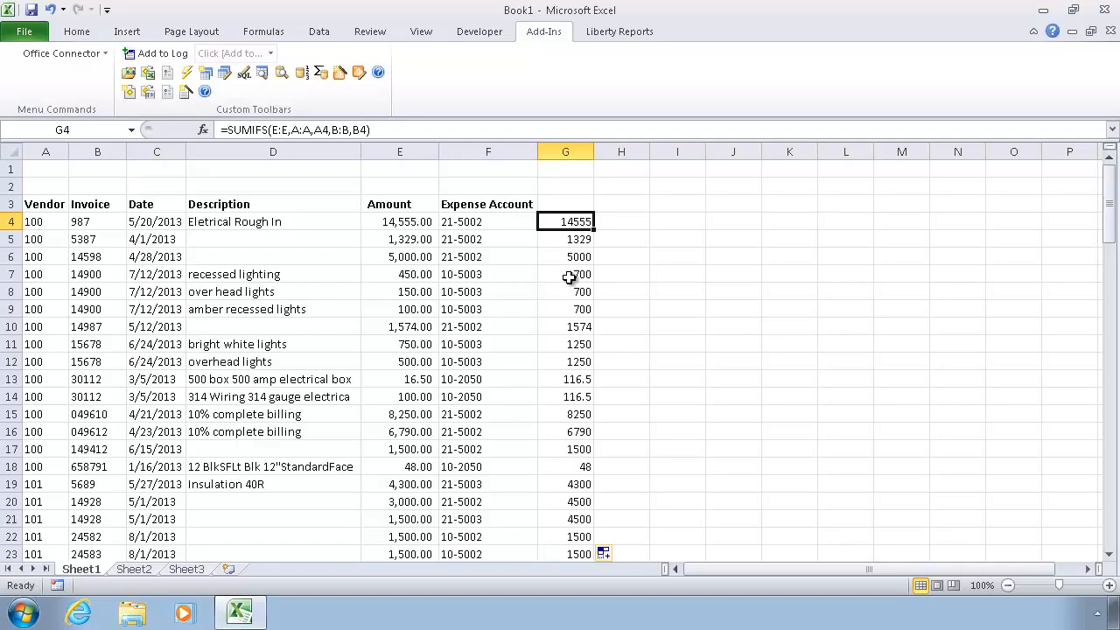
Start an Office Connector import function in H4 for an AP Invoice Import File with the Invoice record type
{"action": "key", "text": "Right"}
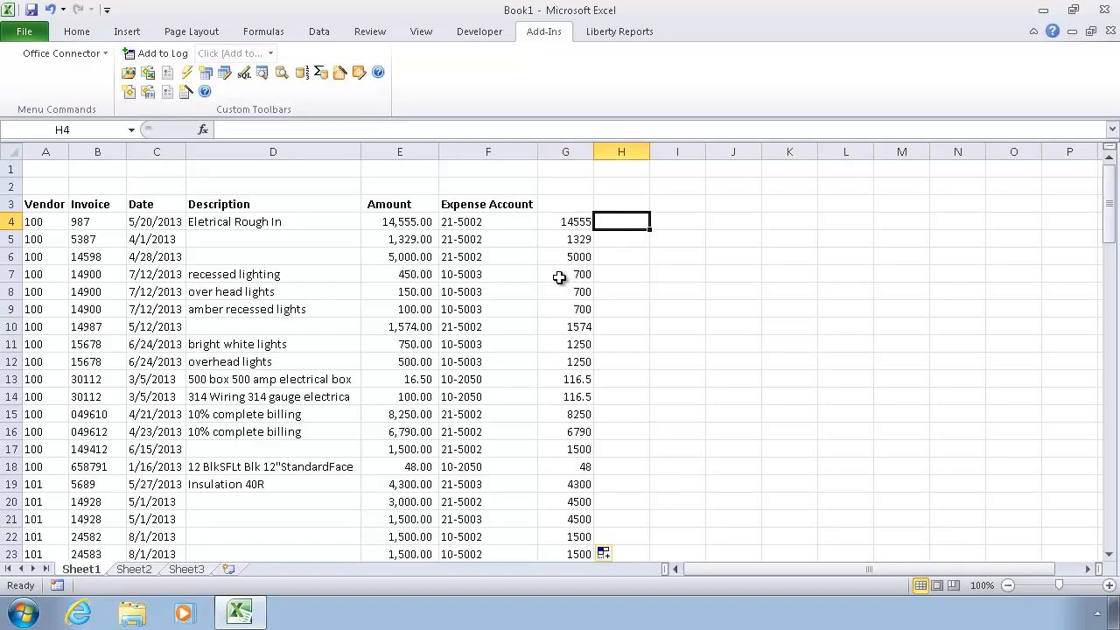
{"action": "left_click", "coordinate": [187, 93]}
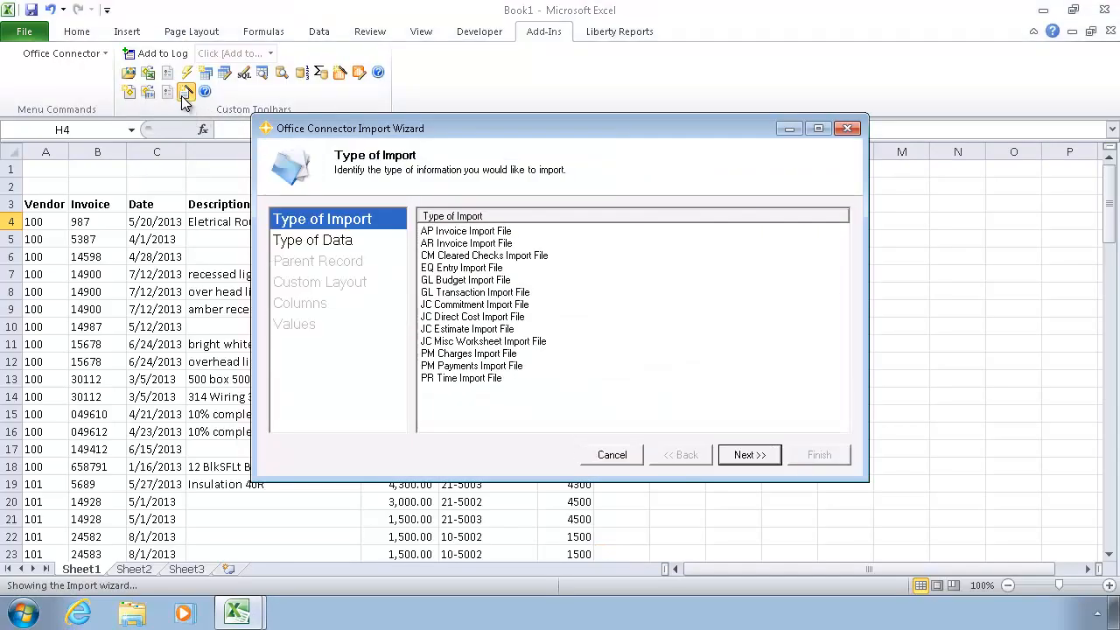
{"action": "left_click", "coordinate": [454, 233]}
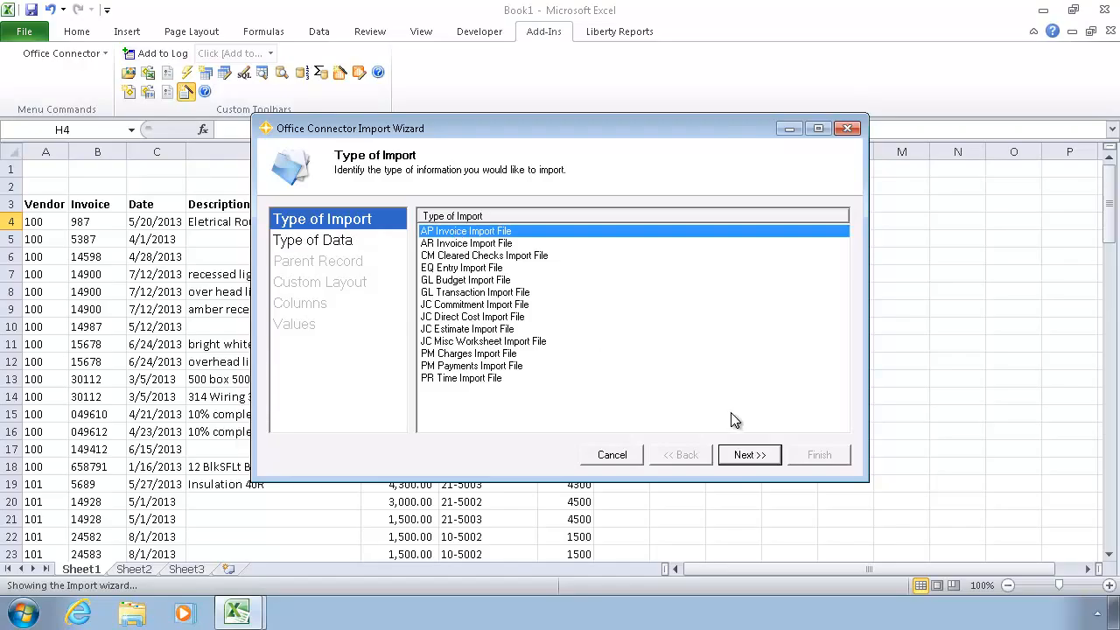
{"action": "left_click", "coordinate": [748, 455]}
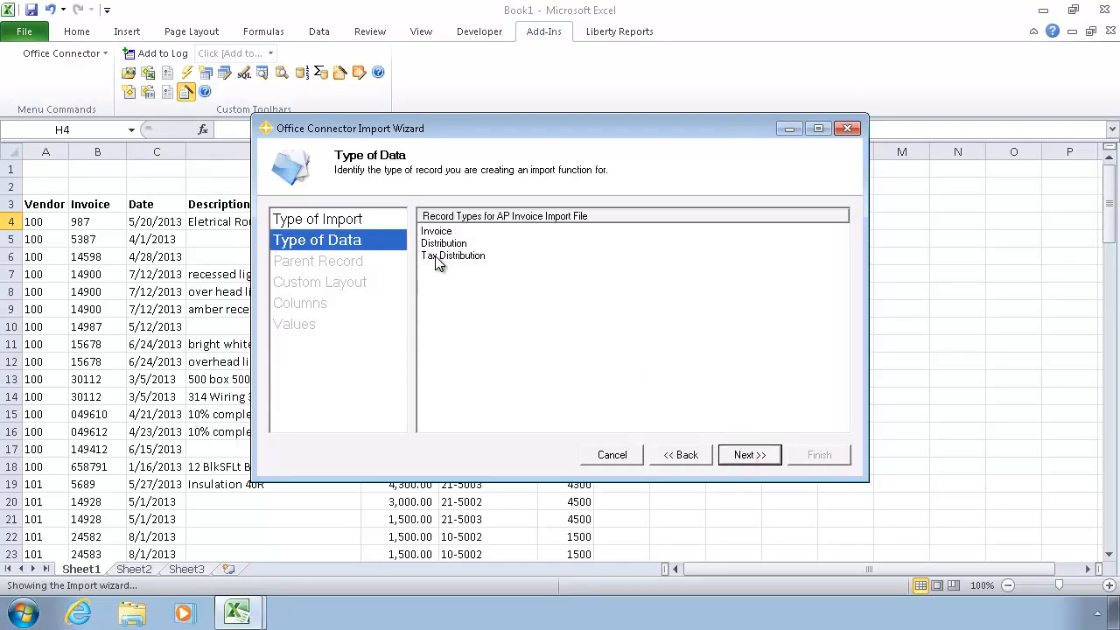
{"action": "left_click", "coordinate": [438, 232]}
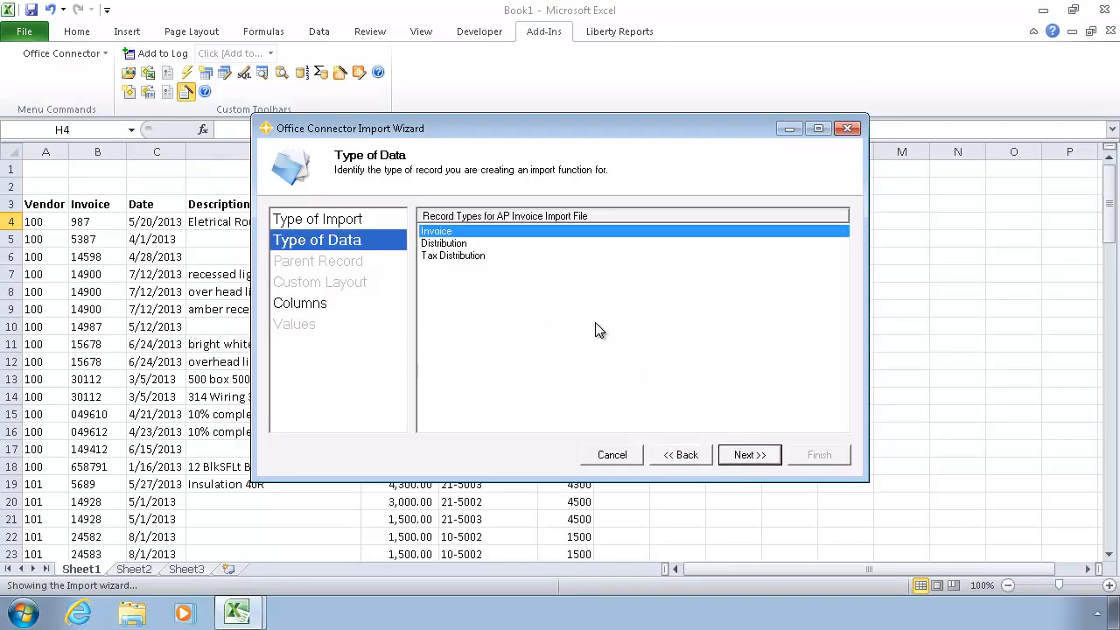
{"action": "left_click", "coordinate": [749, 455]}
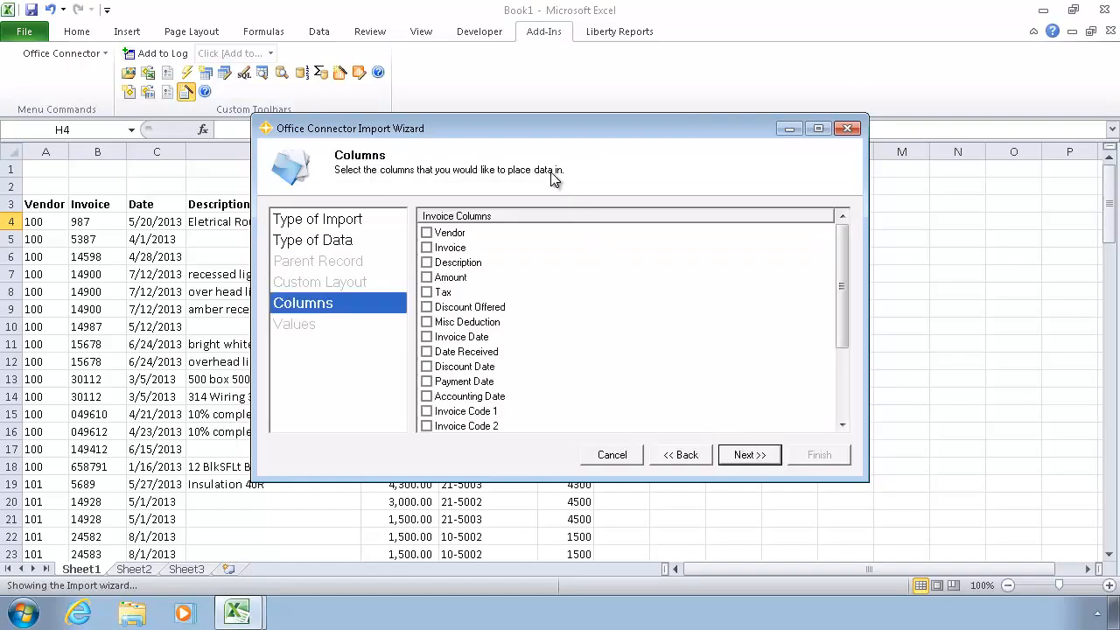
Include the Vendor, Invoice, Amount, Invoice Date and Accounting Date columns in the import and proceed to assigning their values
{"action": "left_click_drag", "start_coordinate": [622, 193], "coordinate": [633, 191]}
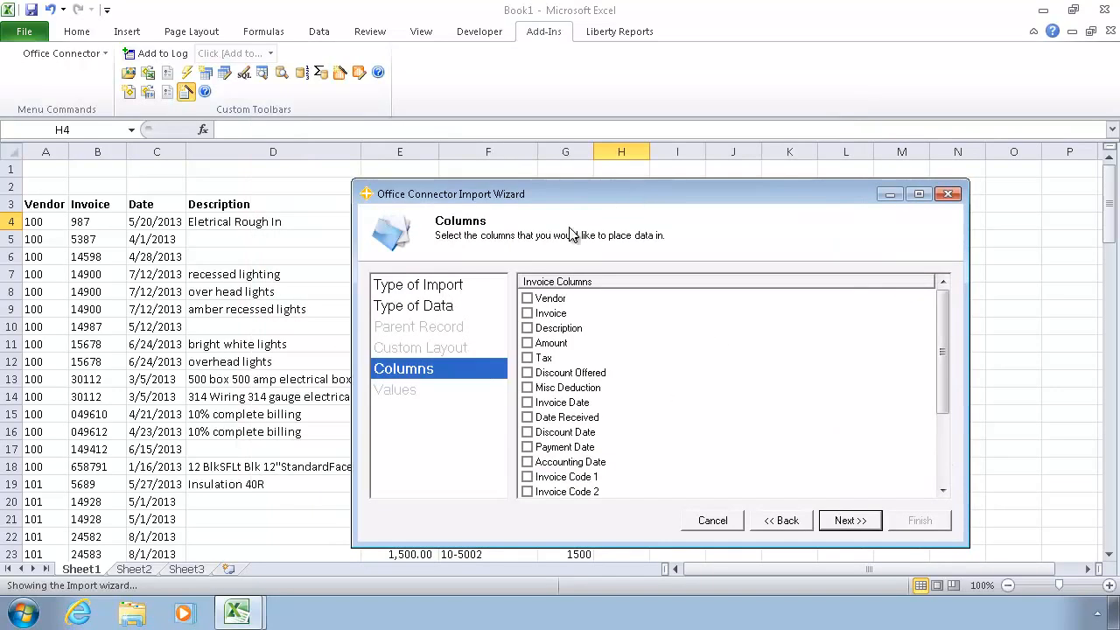
{"action": "left_click", "coordinate": [528, 301]}
{"action": "left_click", "coordinate": [528, 315]}
{"action": "left_click", "coordinate": [528, 403]}
{"action": "left_click", "coordinate": [527, 462]}
{"action": "left_click", "coordinate": [942, 487]}
{"action": "left_click", "coordinate": [943, 487]}
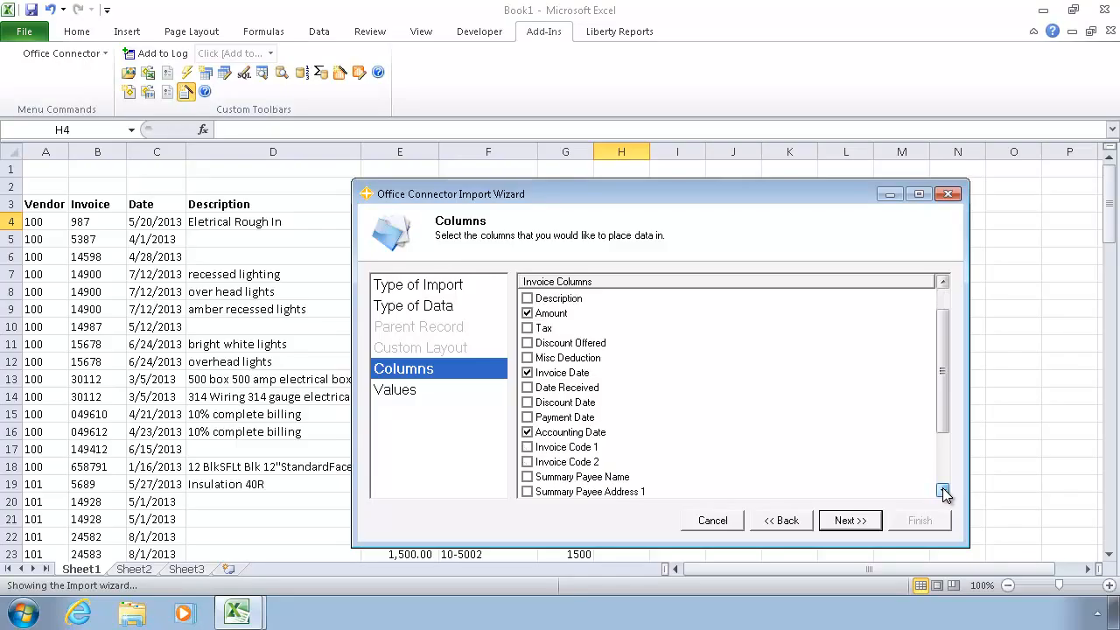
{"action": "left_click", "coordinate": [942, 487]}
{"action": "left_click", "coordinate": [942, 487]}
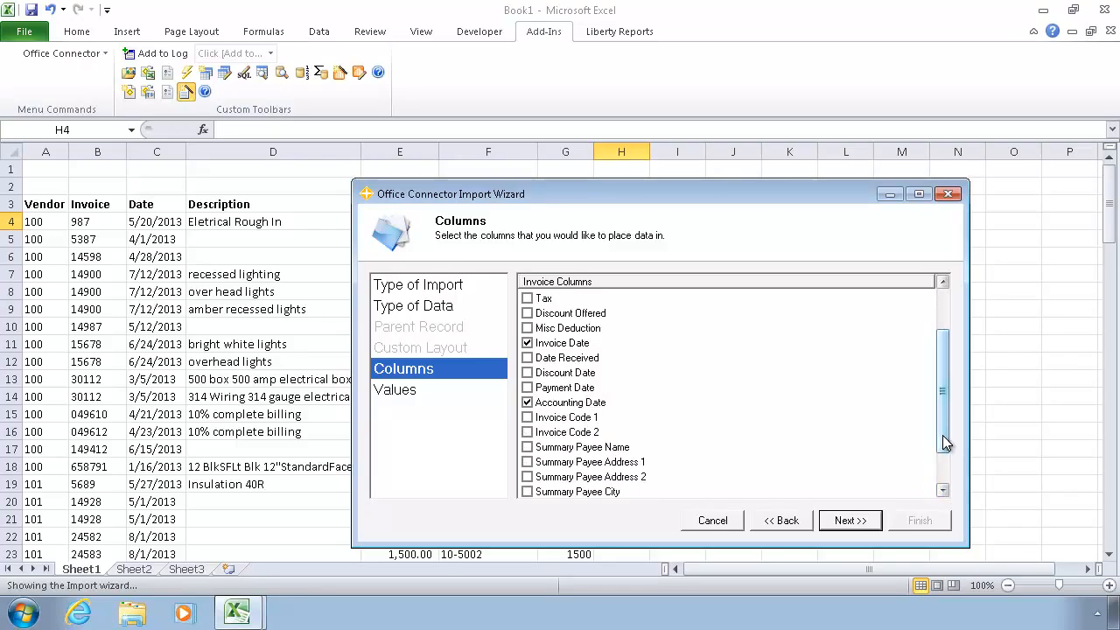
{"action": "left_click_drag", "start_coordinate": [942, 435], "coordinate": [947, 369]}
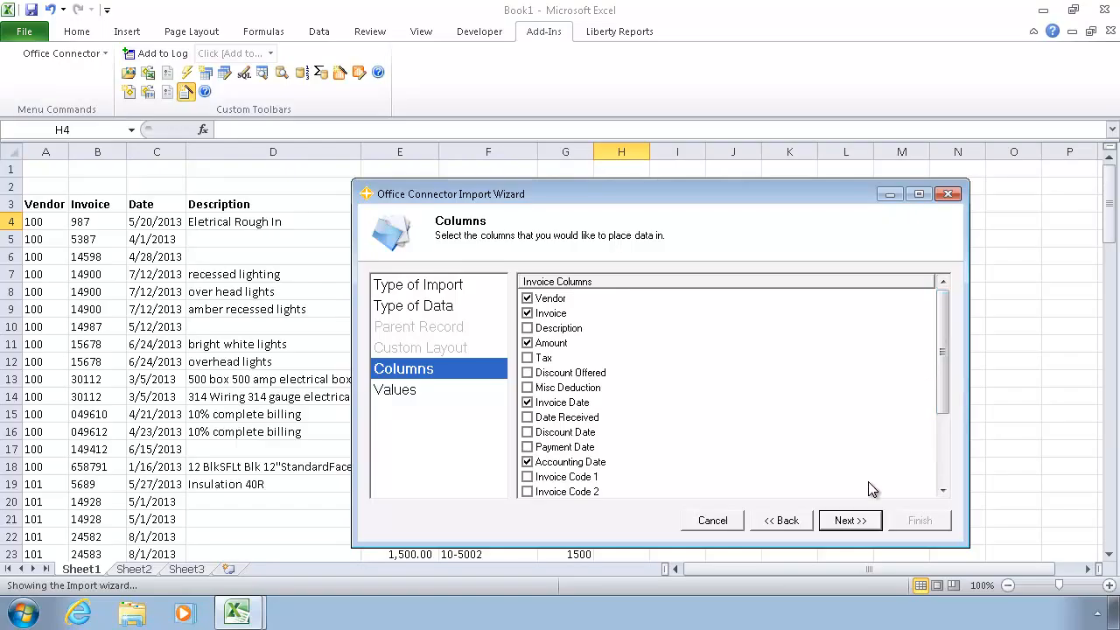
{"action": "left_click", "coordinate": [848, 522]}
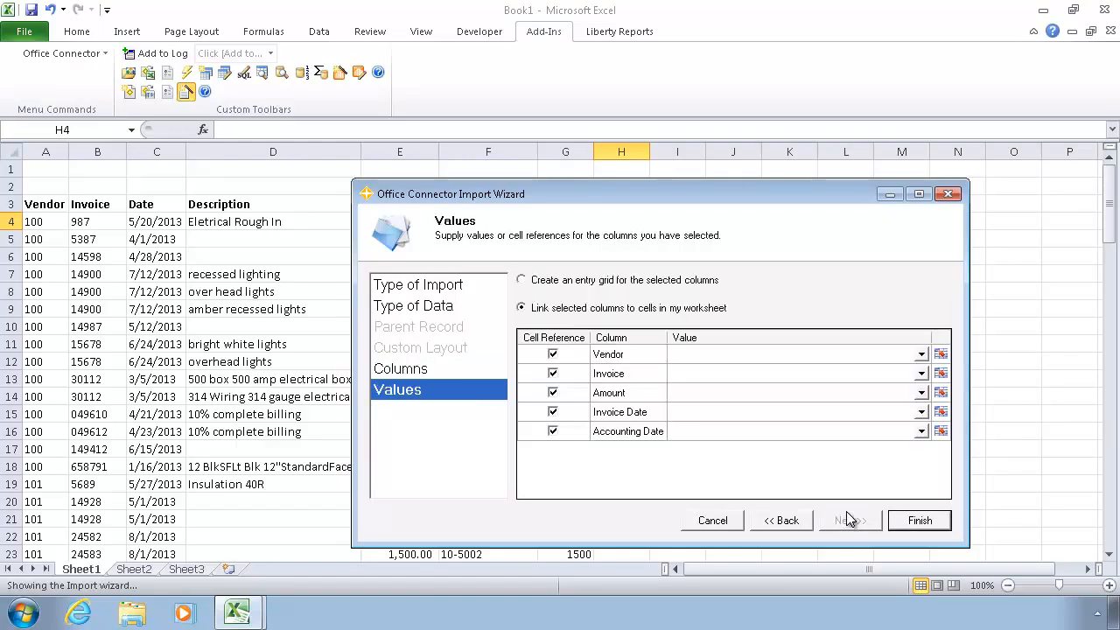
Link the import's Vendor column to cell A4, Invoice to B4 and Amount to the invoice total in G4
{"action": "left_click", "coordinate": [687, 355]}
{"action": "left_click", "coordinate": [941, 354]}
{"action": "left_click", "coordinate": [46, 226]}
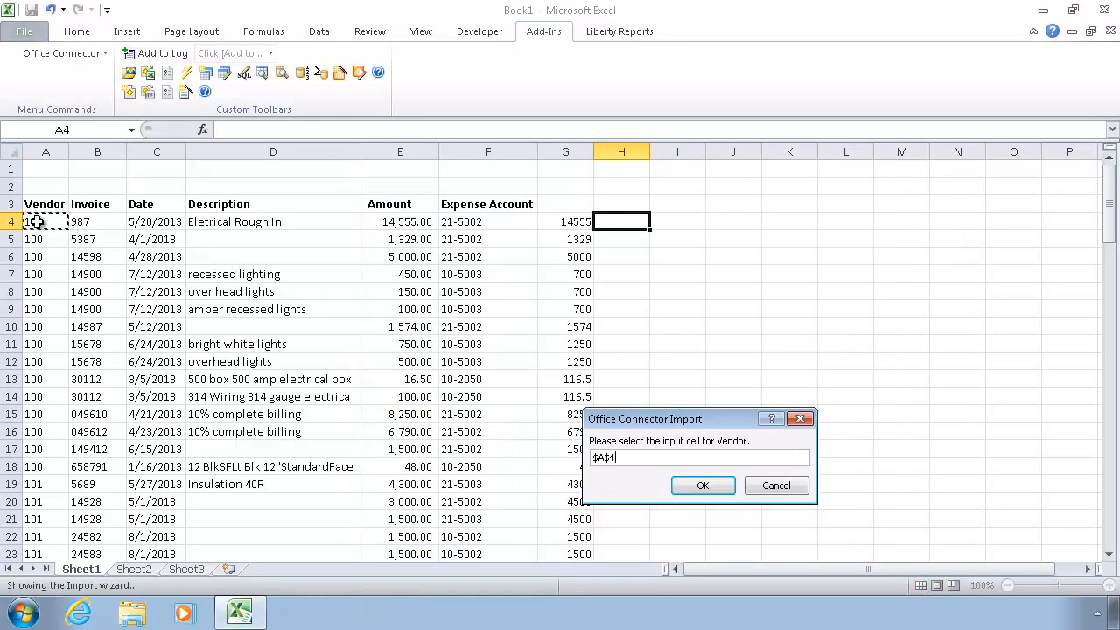
{"action": "key", "text": "Return"}
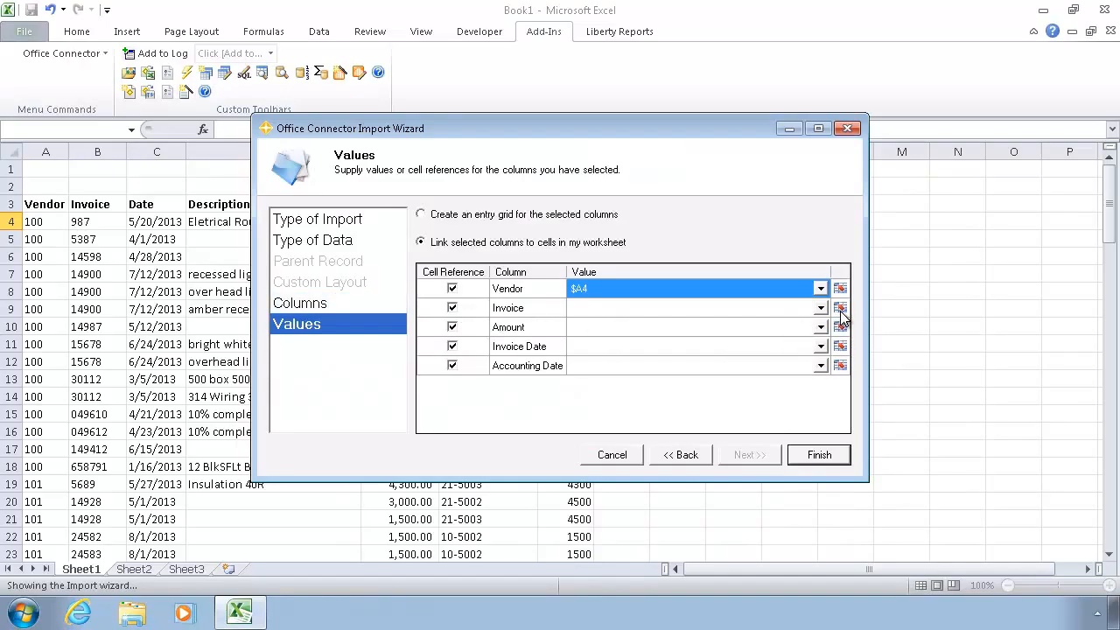
{"action": "left_click", "coordinate": [840, 307]}
{"action": "left_click", "coordinate": [90, 224]}
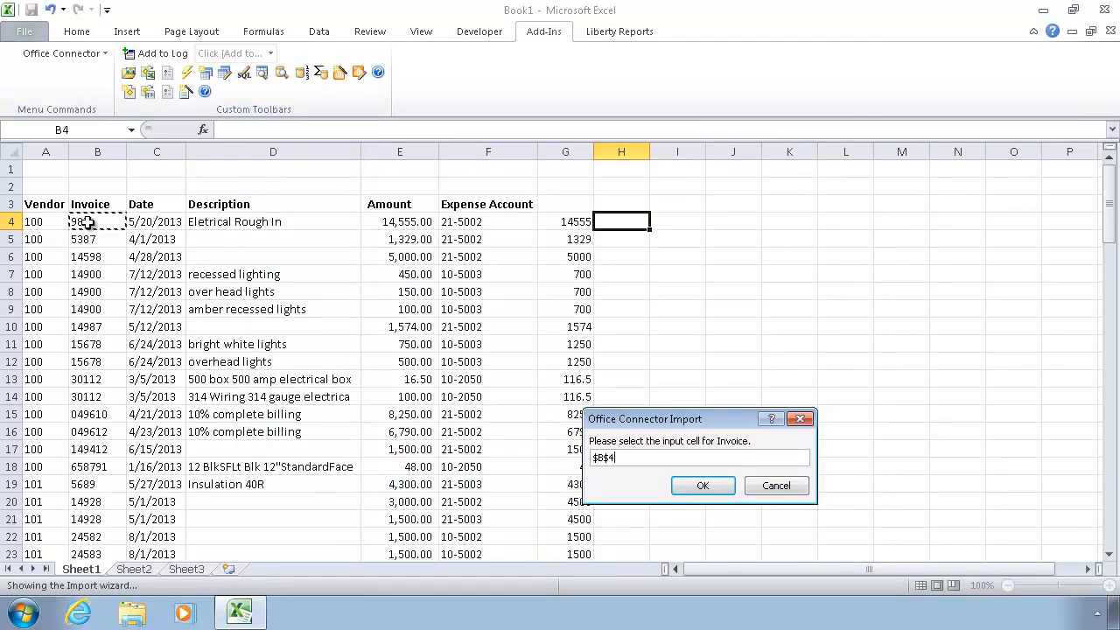
{"action": "key", "text": "Return"}
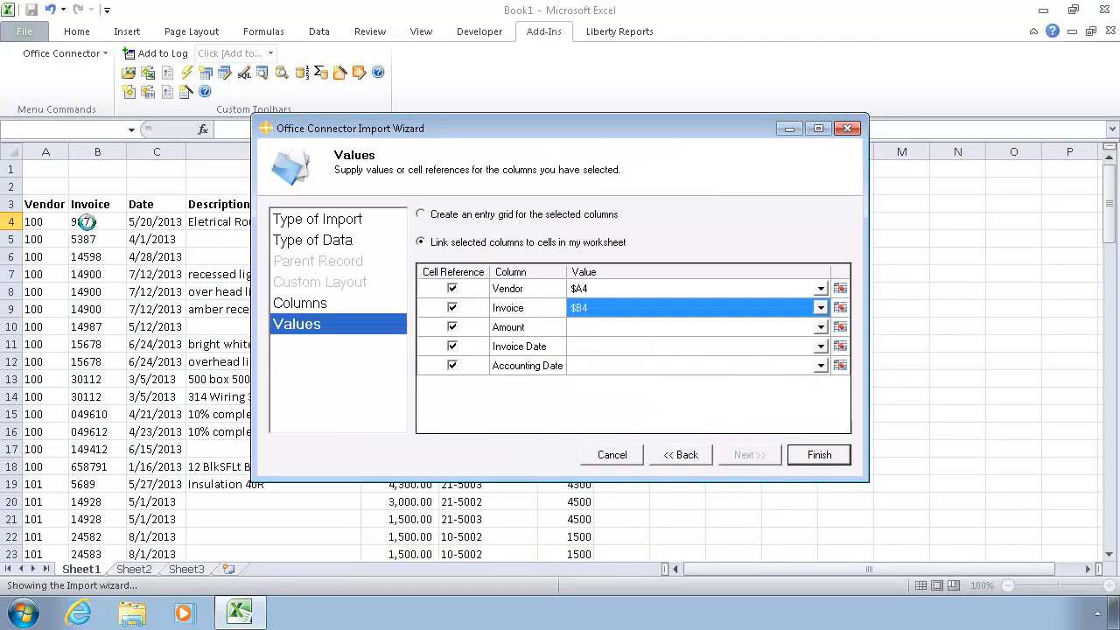
{"action": "left_click", "coordinate": [840, 327]}
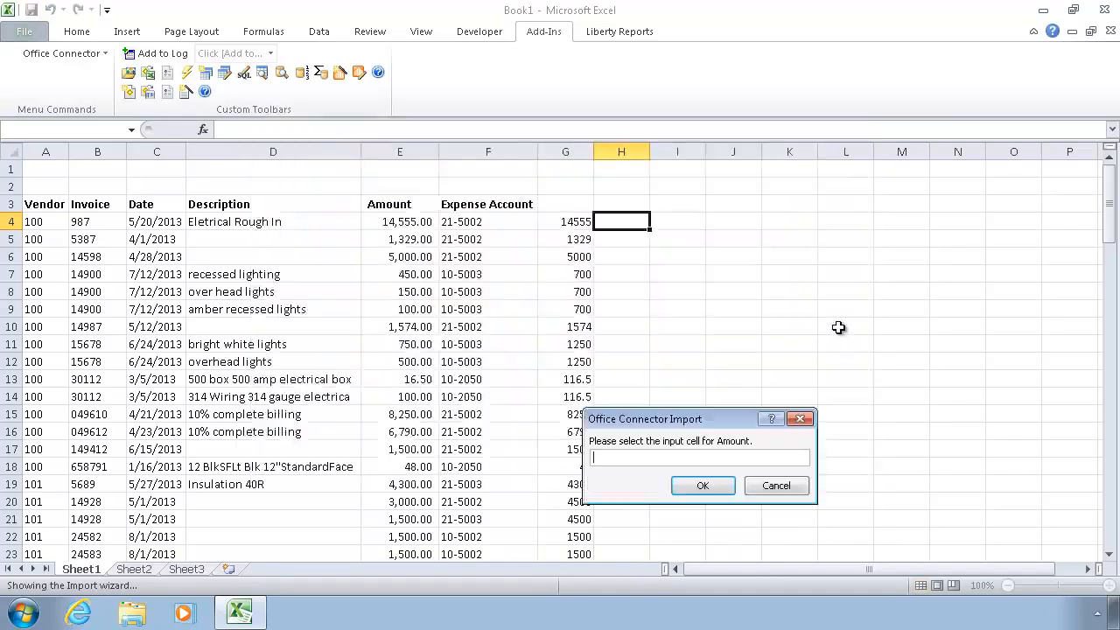
{"action": "left_click", "coordinate": [573, 225]}
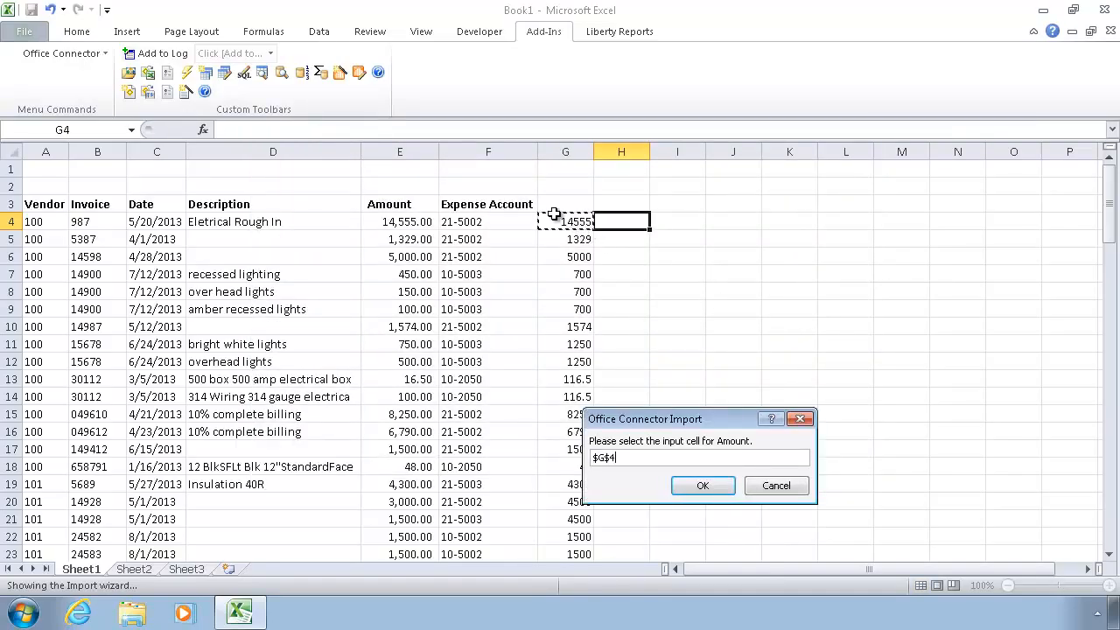
{"action": "key", "text": "Return"}
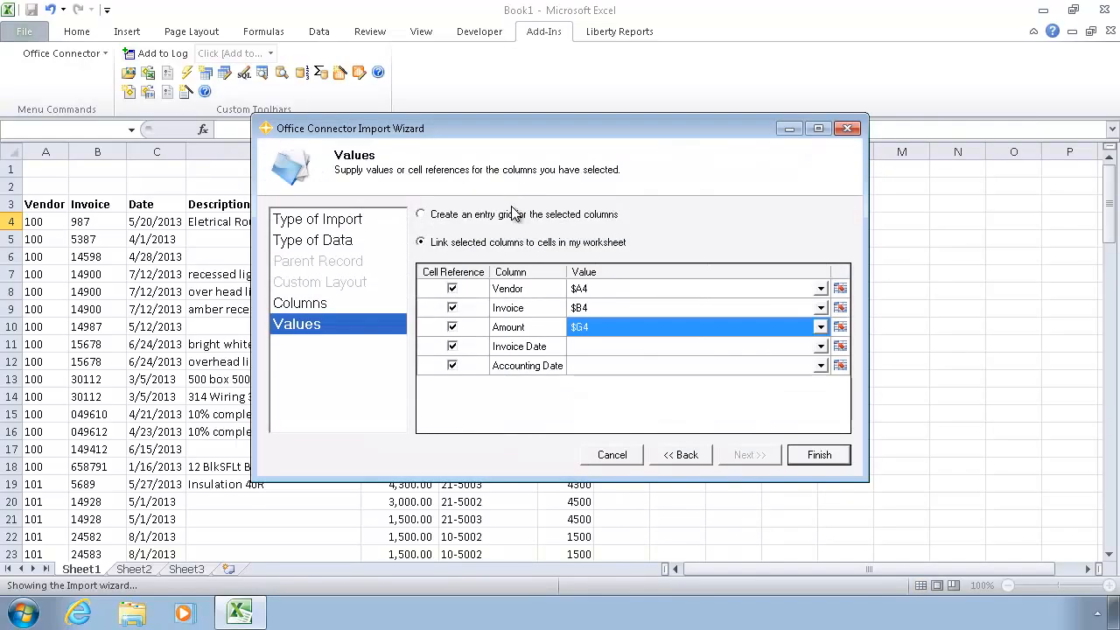
Link both Invoice Date and Accounting Date to cell C4, finish the import function and dismiss the notification
{"action": "left_click", "coordinate": [840, 347]}
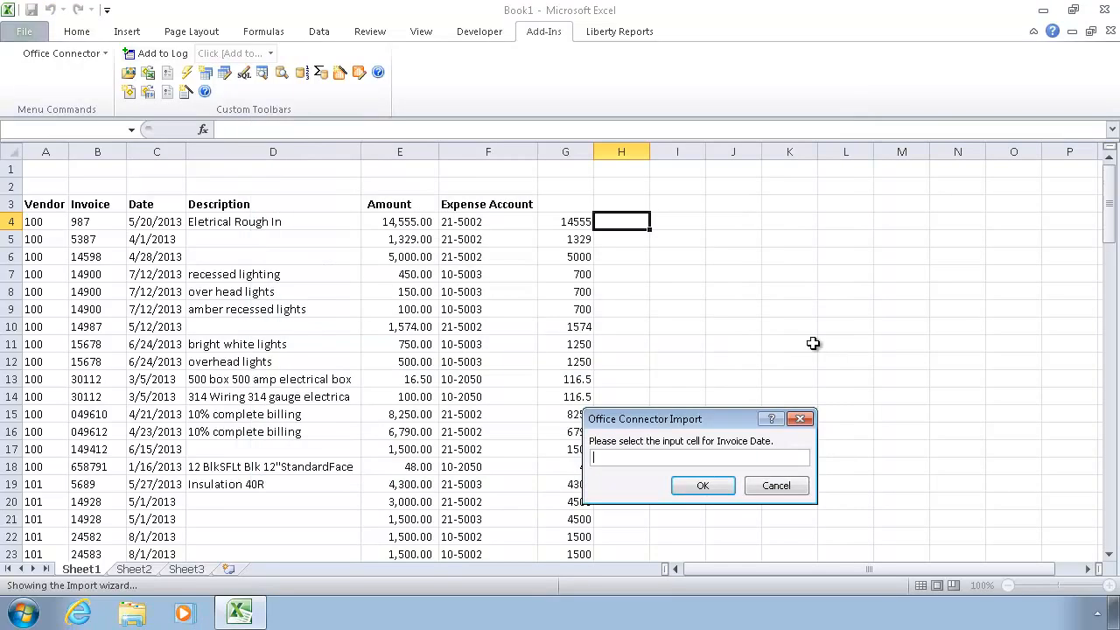
{"action": "left_click", "coordinate": [147, 221]}
{"action": "key", "text": "Return"}
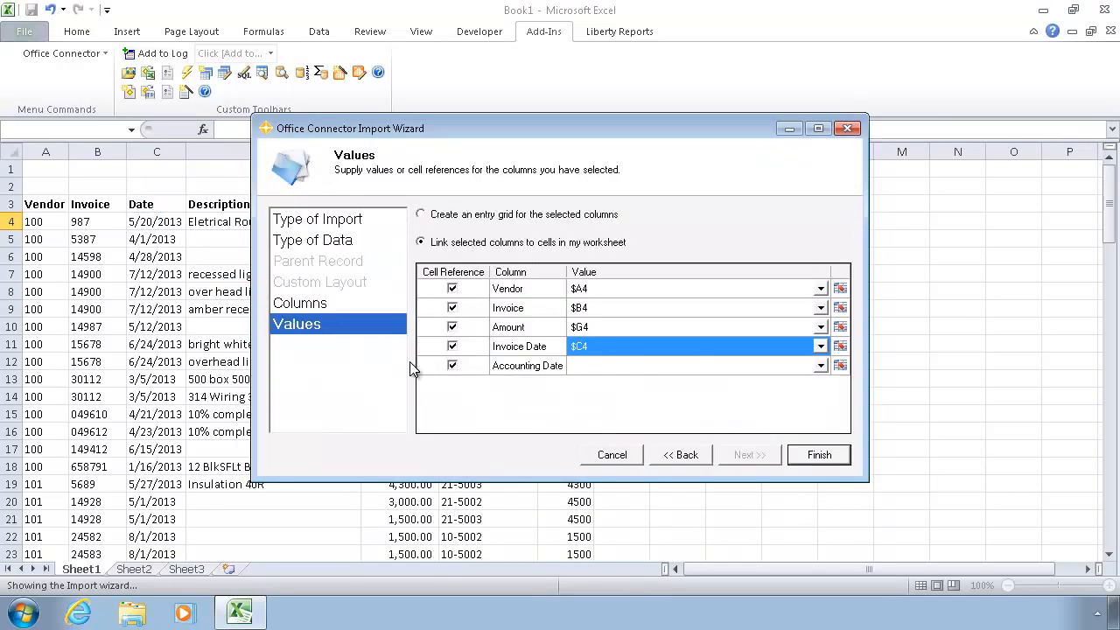
{"action": "left_click", "coordinate": [839, 366]}
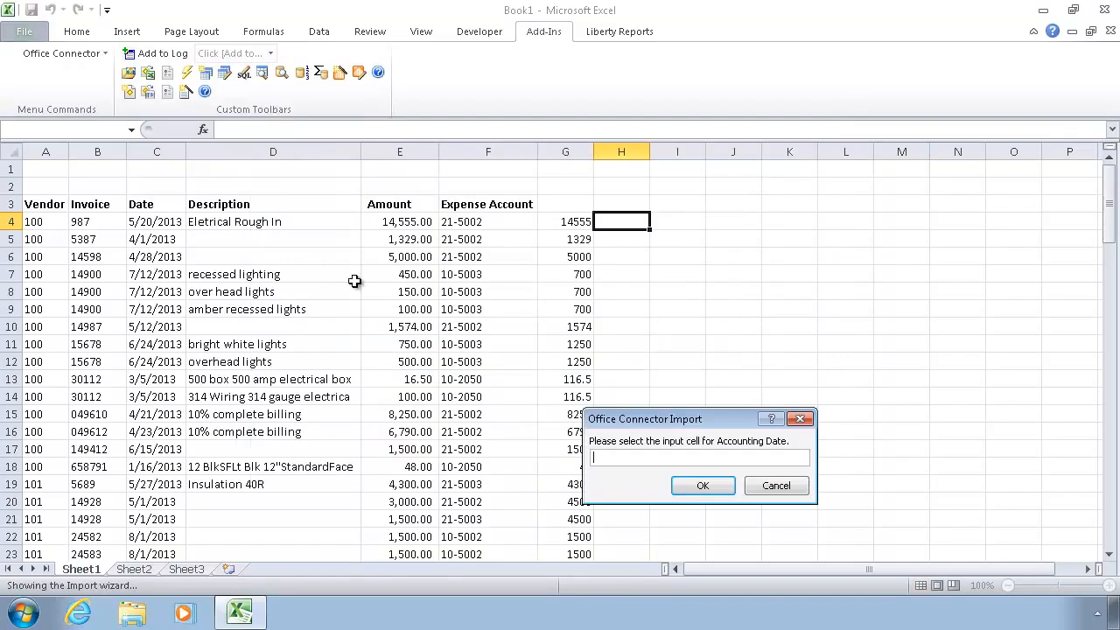
{"action": "left_click", "coordinate": [152, 221]}
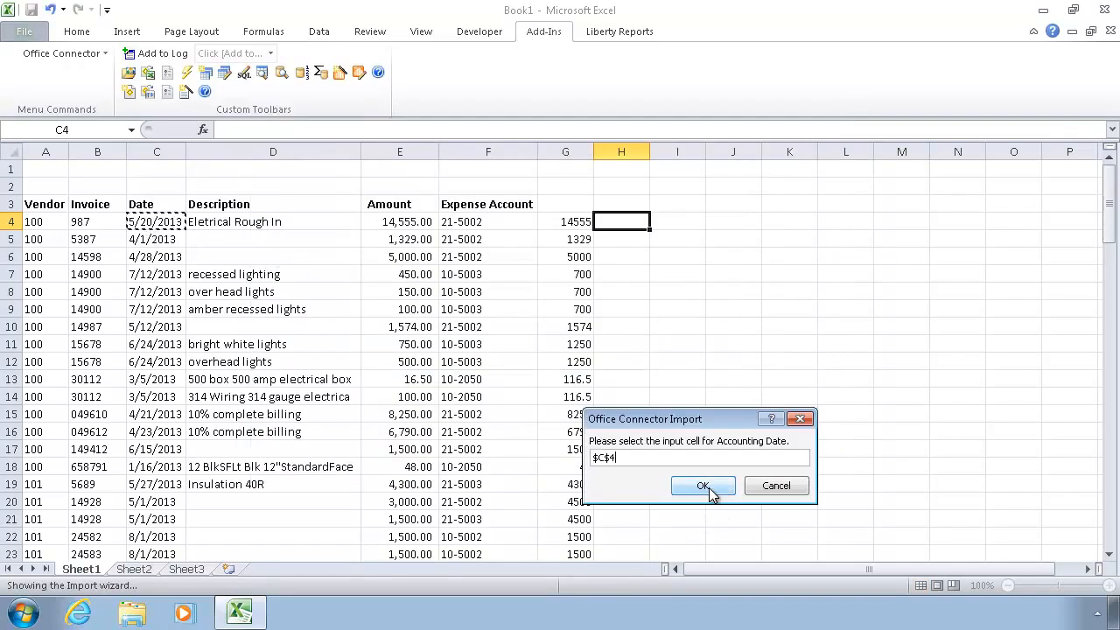
{"action": "left_click", "coordinate": [709, 488]}
{"action": "left_click", "coordinate": [818, 456]}
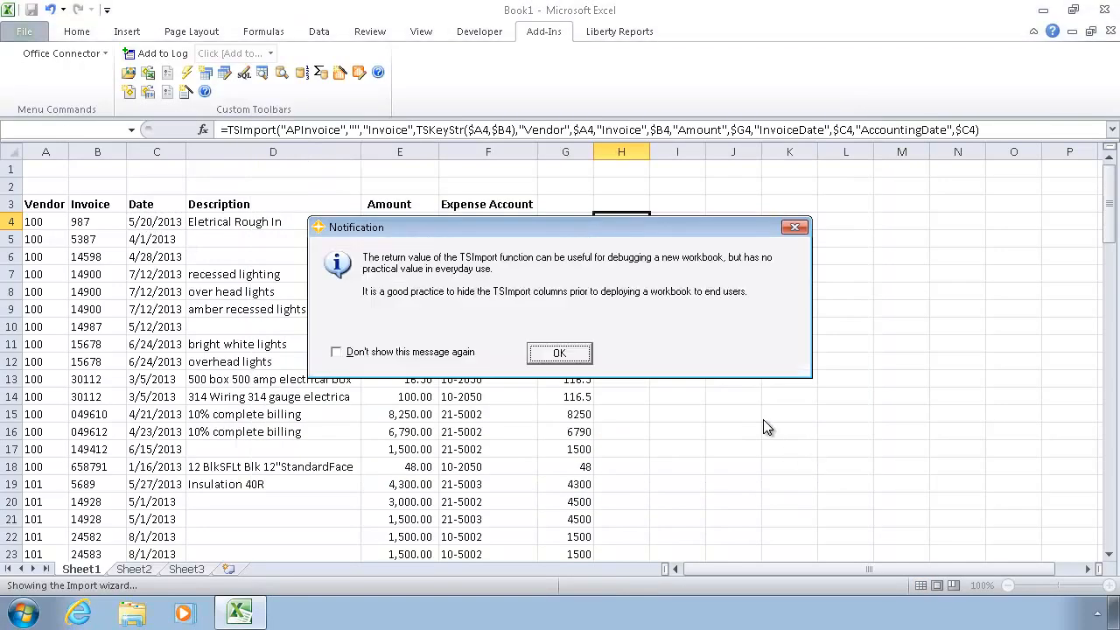
{"action": "left_click", "coordinate": [561, 357]}
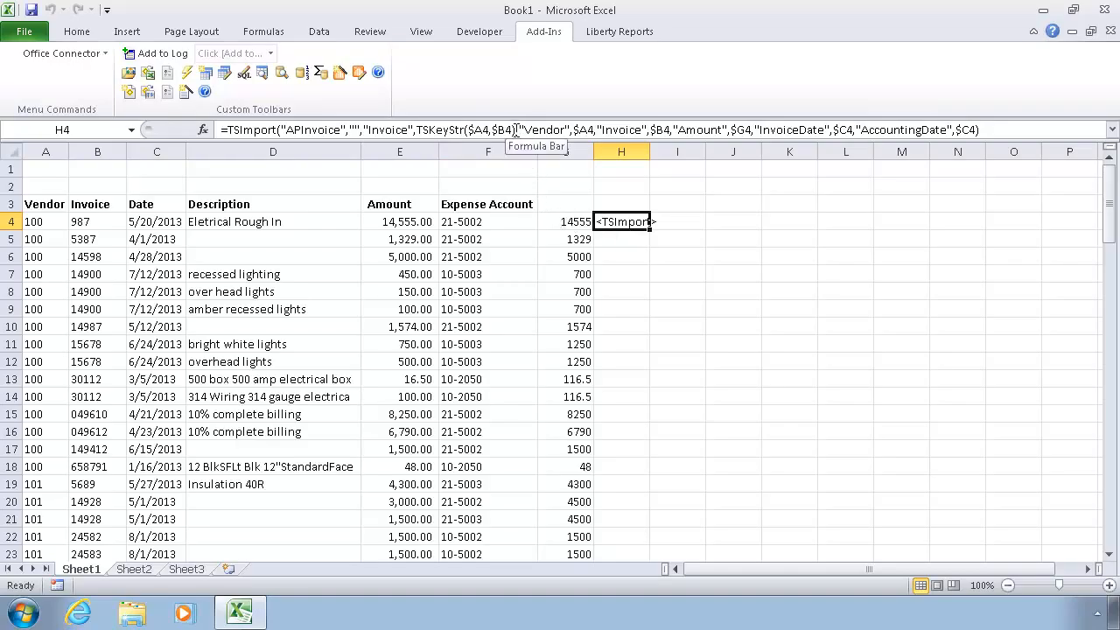
Examine the TSKeyStr part of the H4 import formula that combines vendor and invoice, leaving the formula unedited
{"action": "left_click_drag", "start_coordinate": [516, 129], "coordinate": [416, 130]}
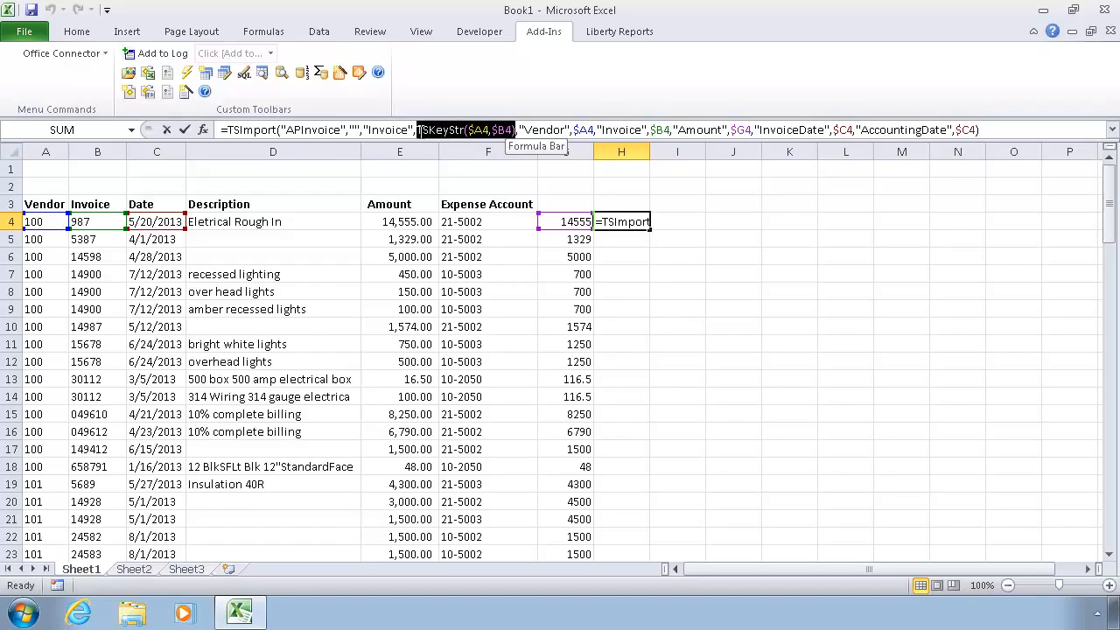
{"action": "left_click", "coordinate": [475, 130]}
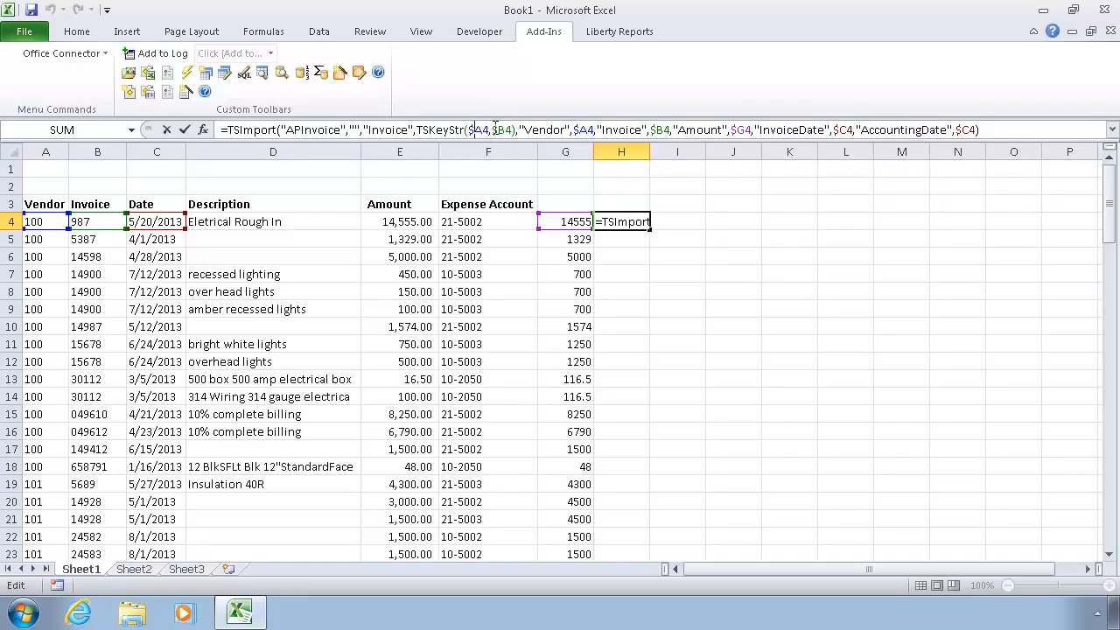
{"action": "key", "text": "Escape"}
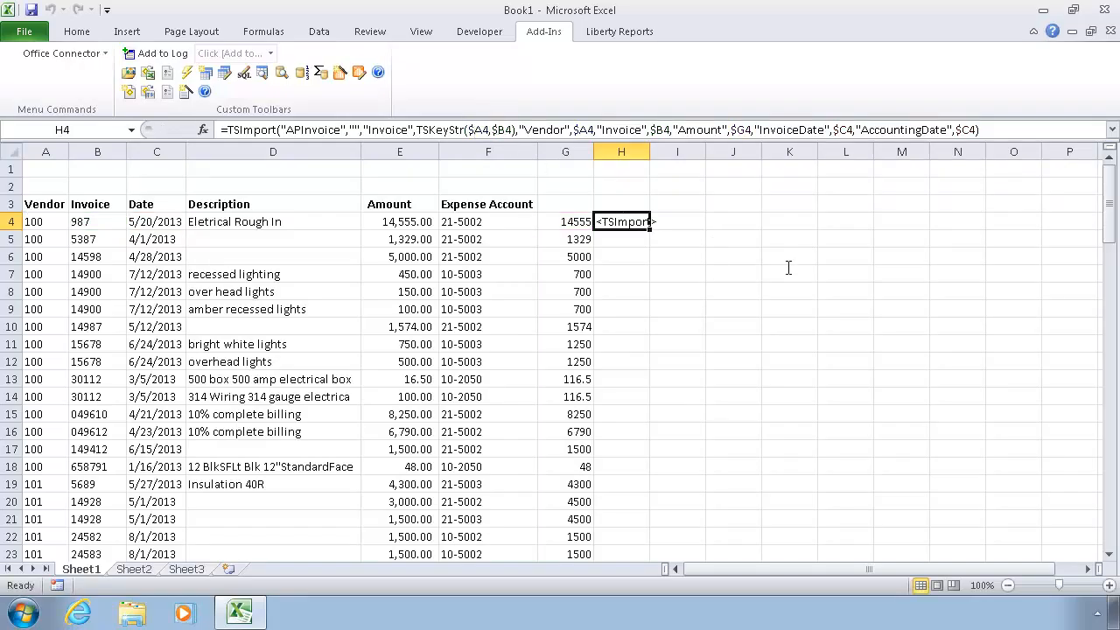
Fill the TSImport formula from H4 down column H for all invoice rows and autofit the column's width
{"action": "double_click", "coordinate": [650, 230]}
{"action": "left_click", "coordinate": [629, 275]}
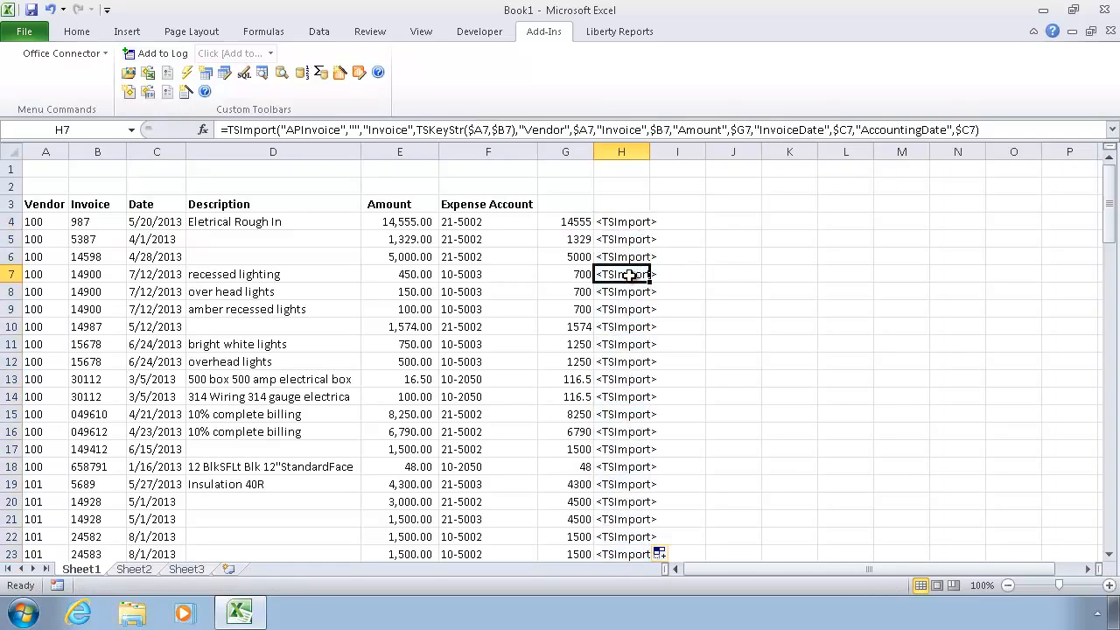
{"action": "key", "text": "shift+Down"}
{"action": "key", "text": "shift+Down"}
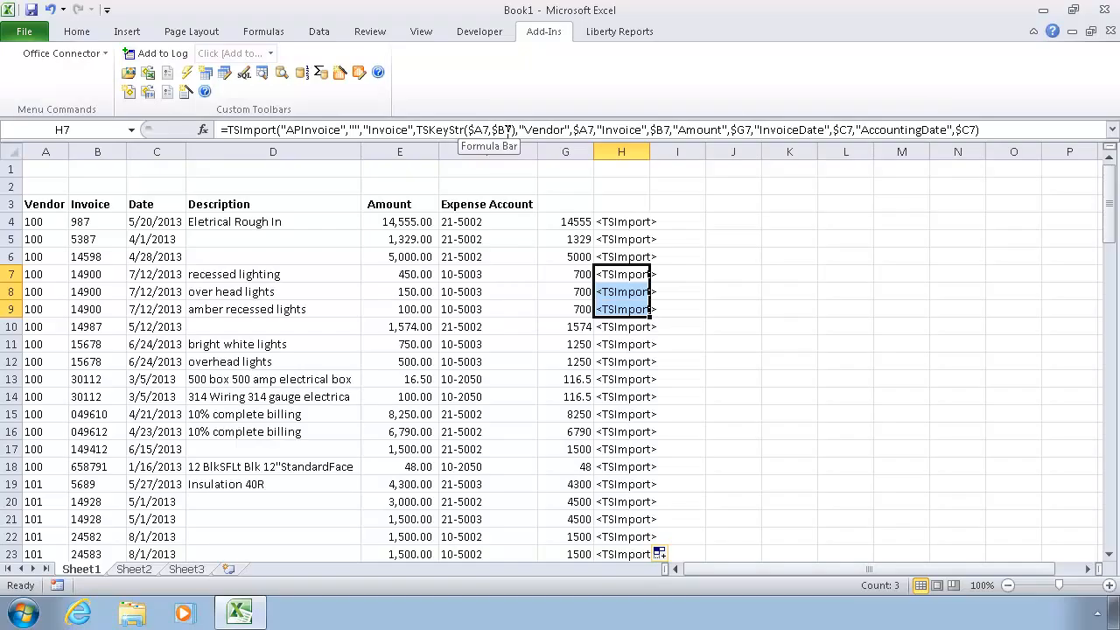
{"action": "double_click", "coordinate": [649, 151]}
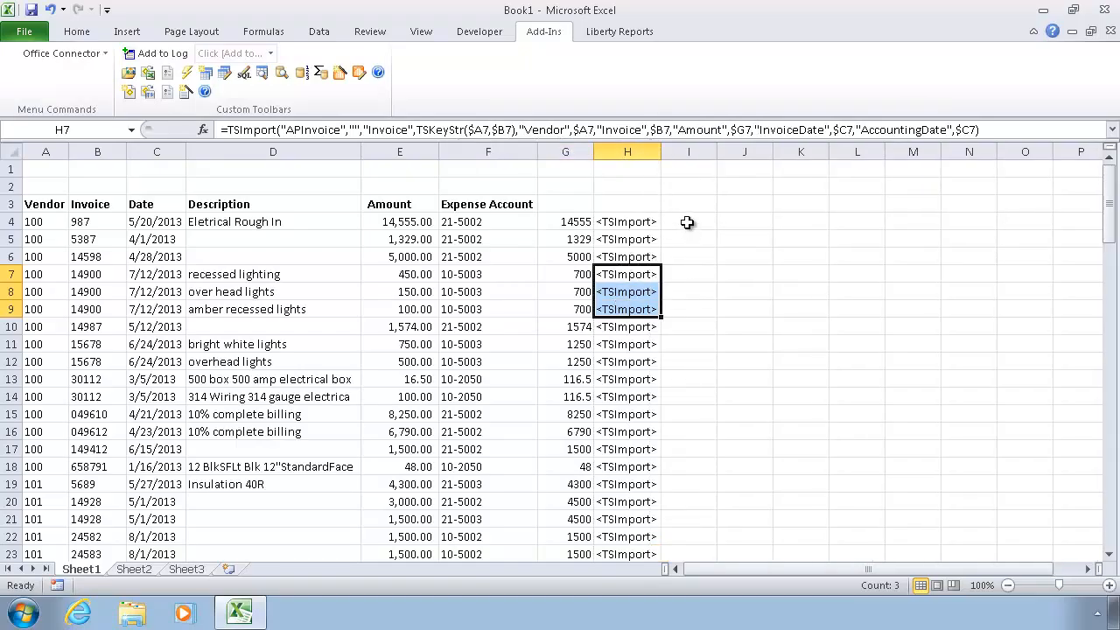
{"action": "left_click", "coordinate": [619, 217]}
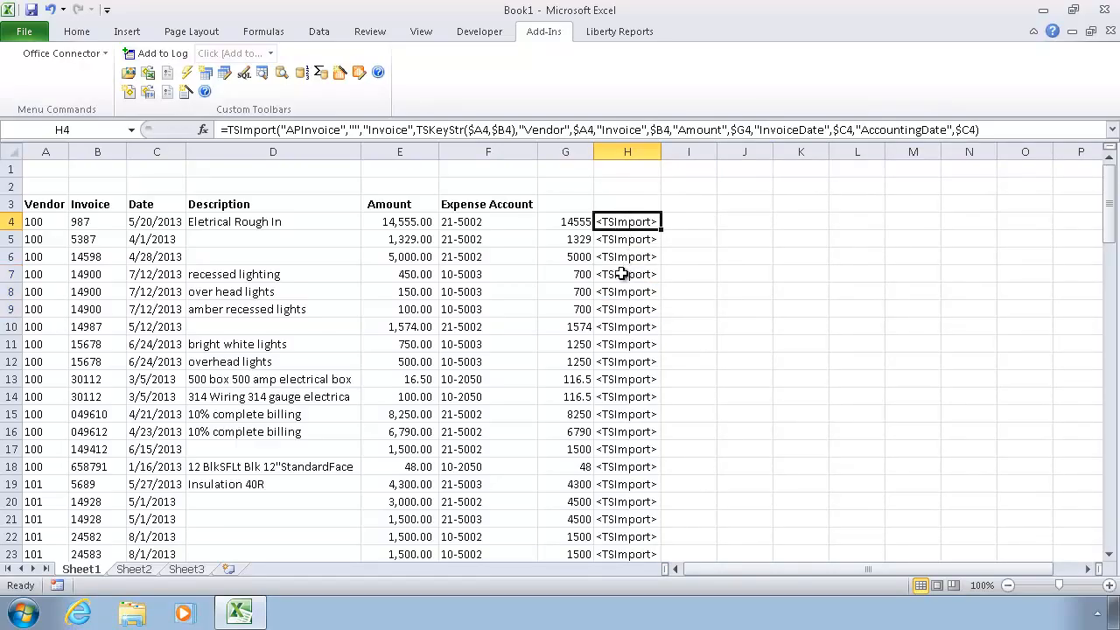
Start an import function in I4 for an AP Invoice Import File with the Distribution record type
{"action": "left_click", "coordinate": [681, 223]}
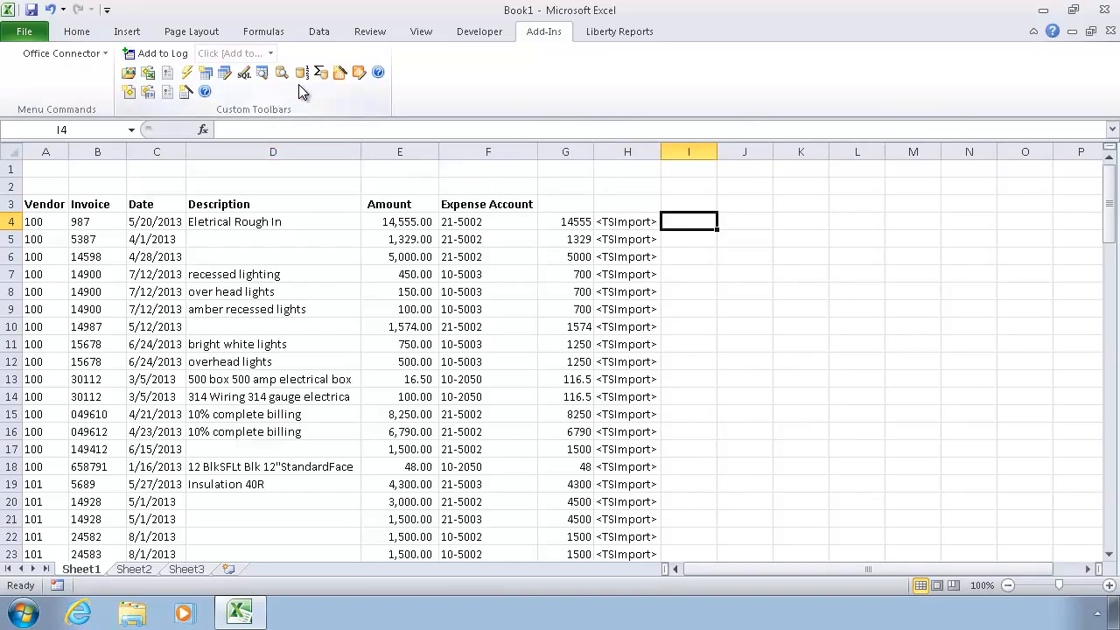
{"action": "left_click", "coordinate": [185, 91]}
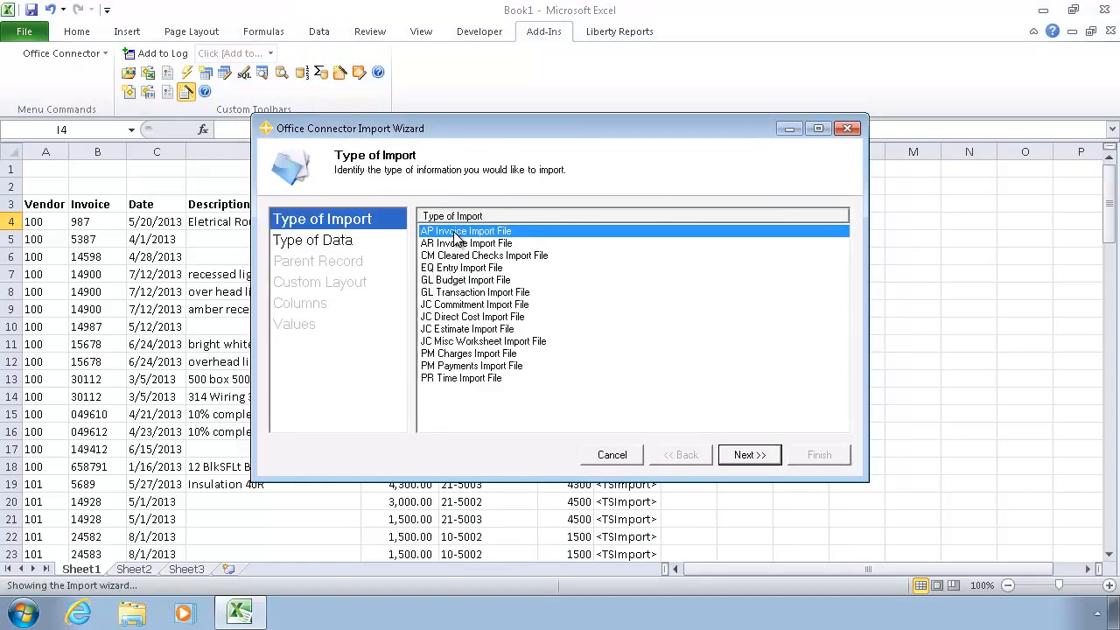
{"action": "left_click", "coordinate": [746, 457]}
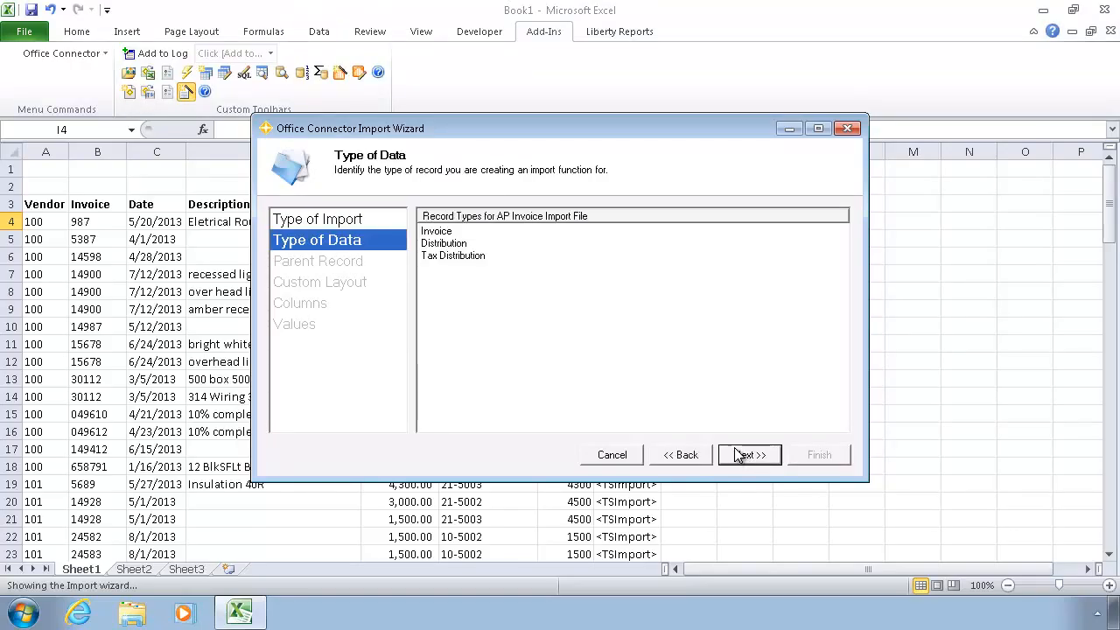
{"action": "left_click", "coordinate": [439, 245]}
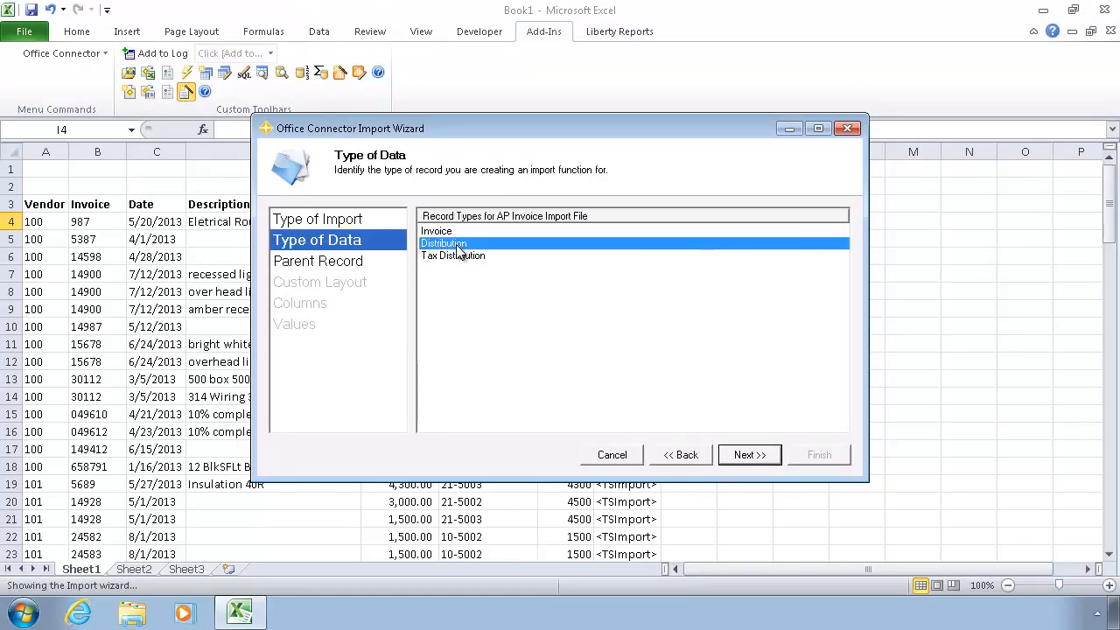
{"action": "left_click", "coordinate": [748, 459]}
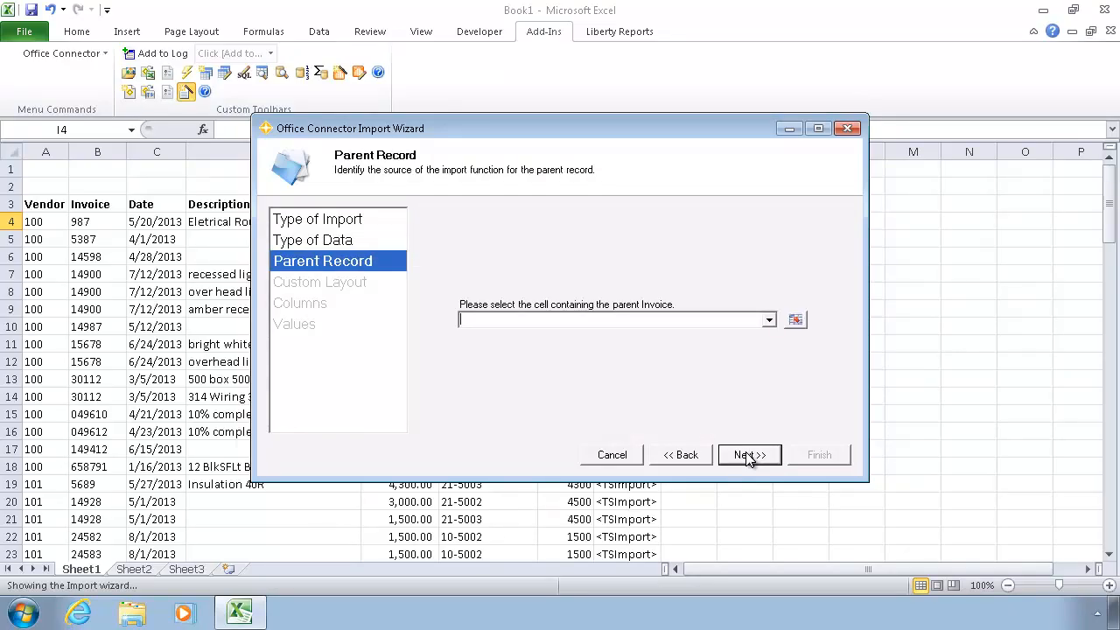
Set cell H4 as the parent invoice of the distribution record and proceed to choosing its columns
{"action": "left_click", "coordinate": [795, 320]}
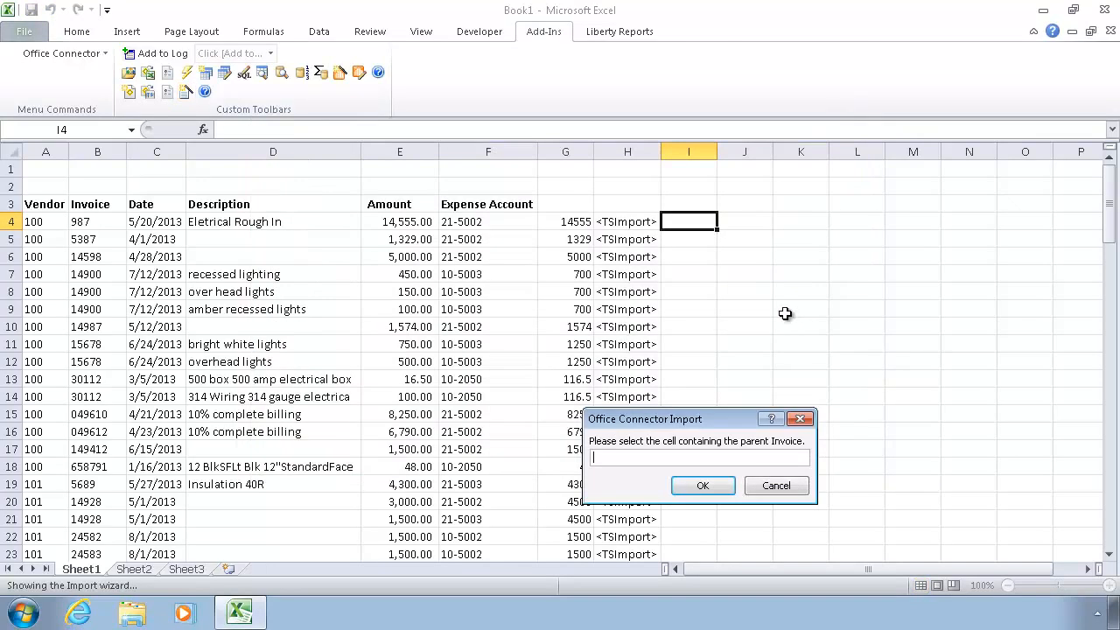
{"action": "left_click", "coordinate": [629, 222]}
{"action": "left_click", "coordinate": [726, 487]}
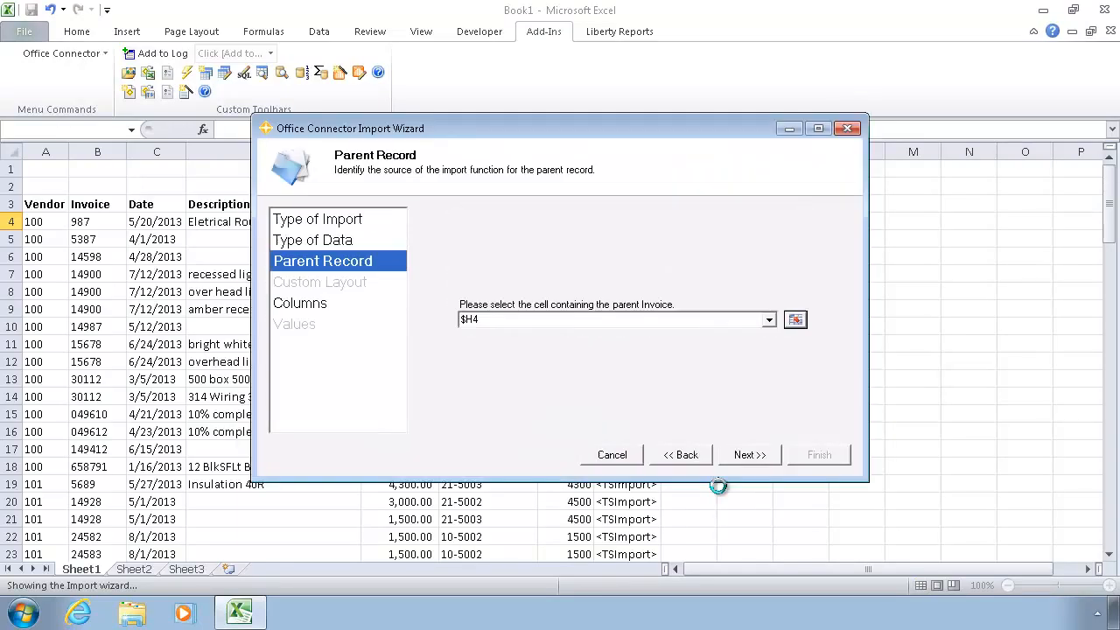
{"action": "left_click", "coordinate": [748, 455]}
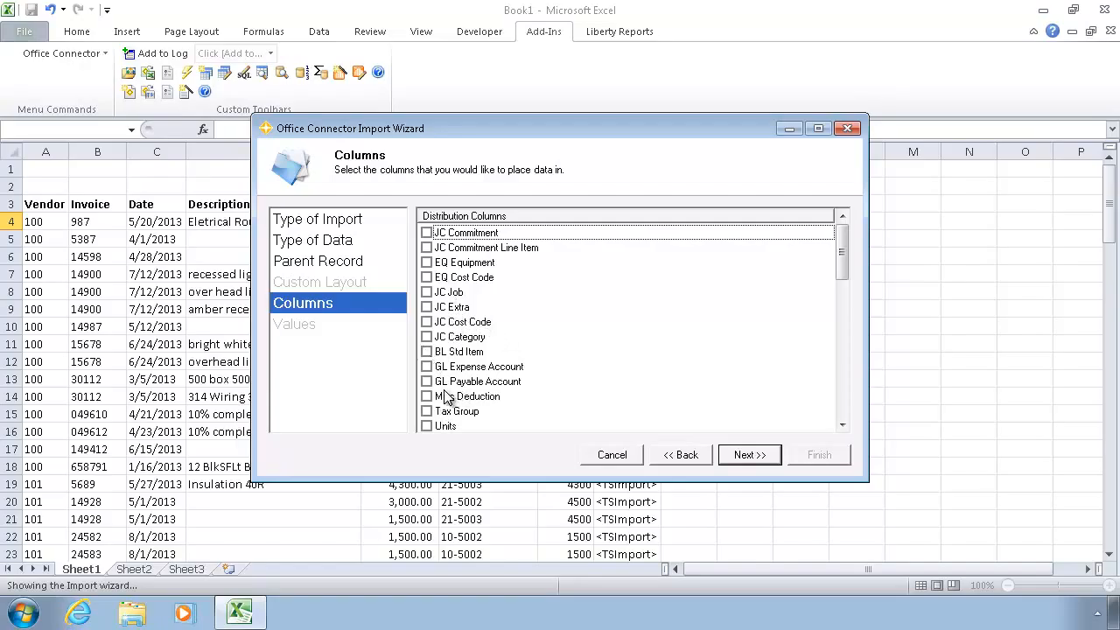
Include the GL Expense Account and Amount columns in the distribution import and proceed to assigning their values
{"action": "left_click", "coordinate": [427, 368]}
{"action": "scroll", "coordinate": [429, 372], "scroll_direction": "down", "scroll_amount": 2}
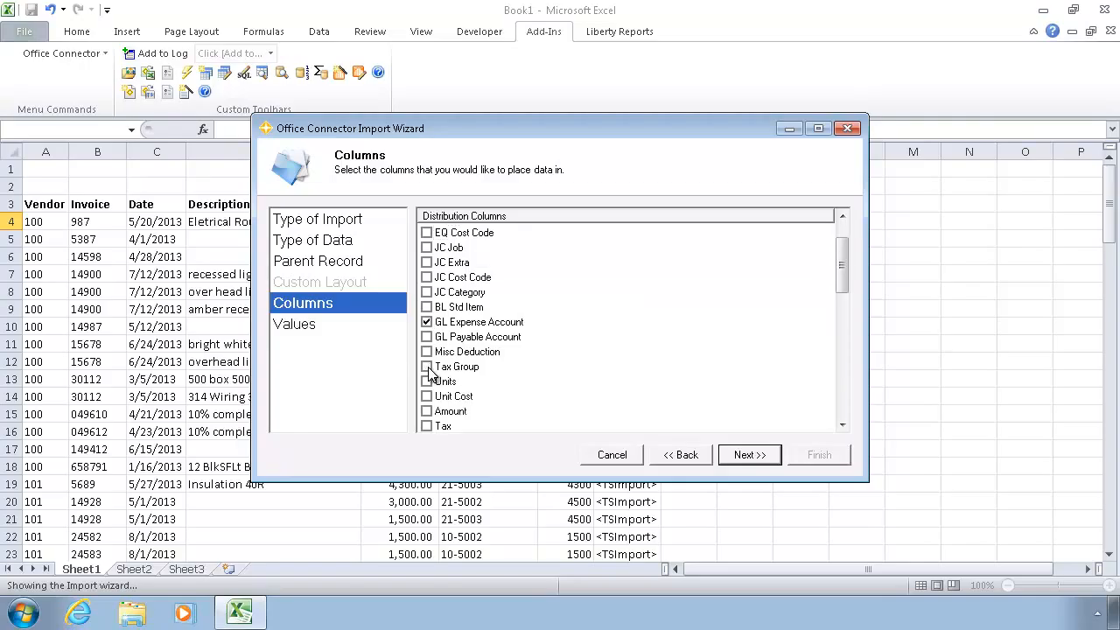
{"action": "left_click", "coordinate": [427, 368]}
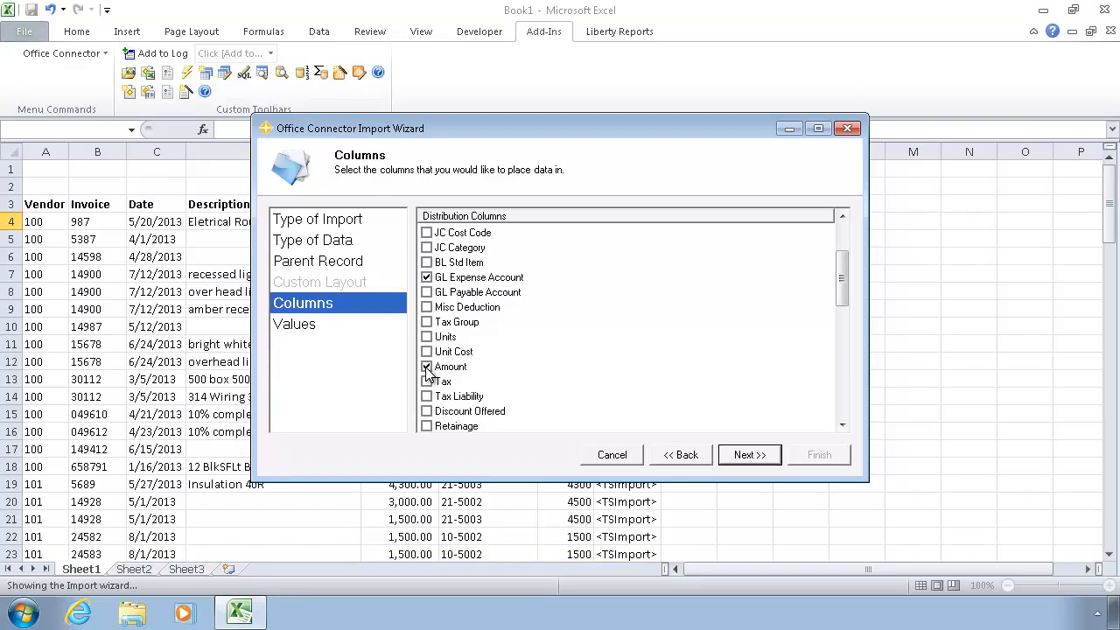
{"action": "left_click", "coordinate": [746, 457]}
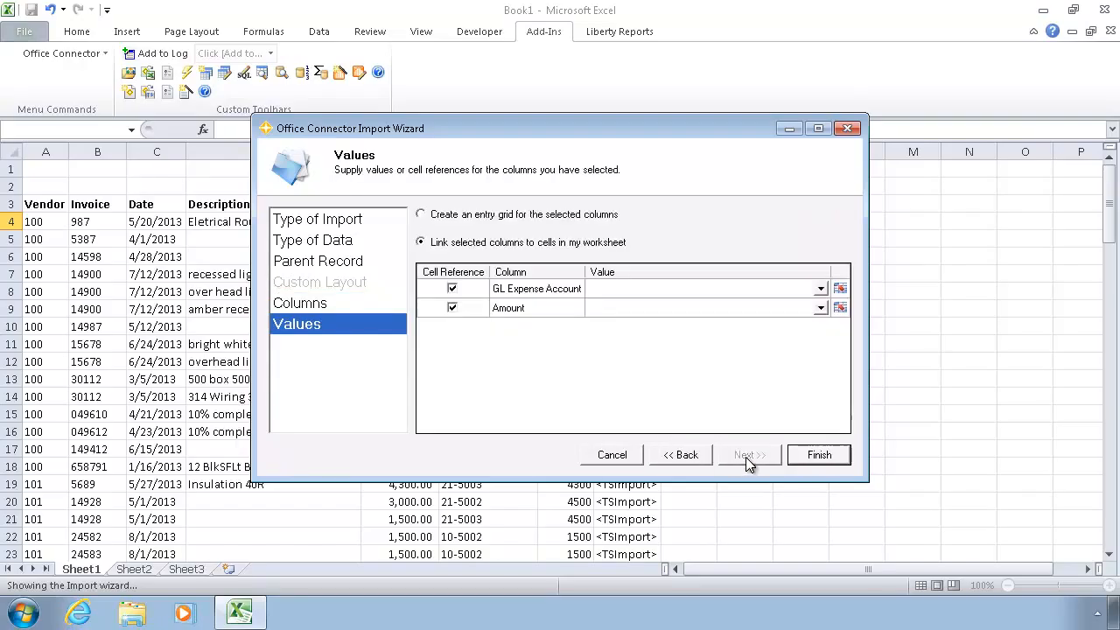
Link GL Expense Account to cell F4 and Amount to cell E4, and finish the distribution import function in I4
{"action": "left_click", "coordinate": [839, 290]}
{"action": "left_click", "coordinate": [486, 225]}
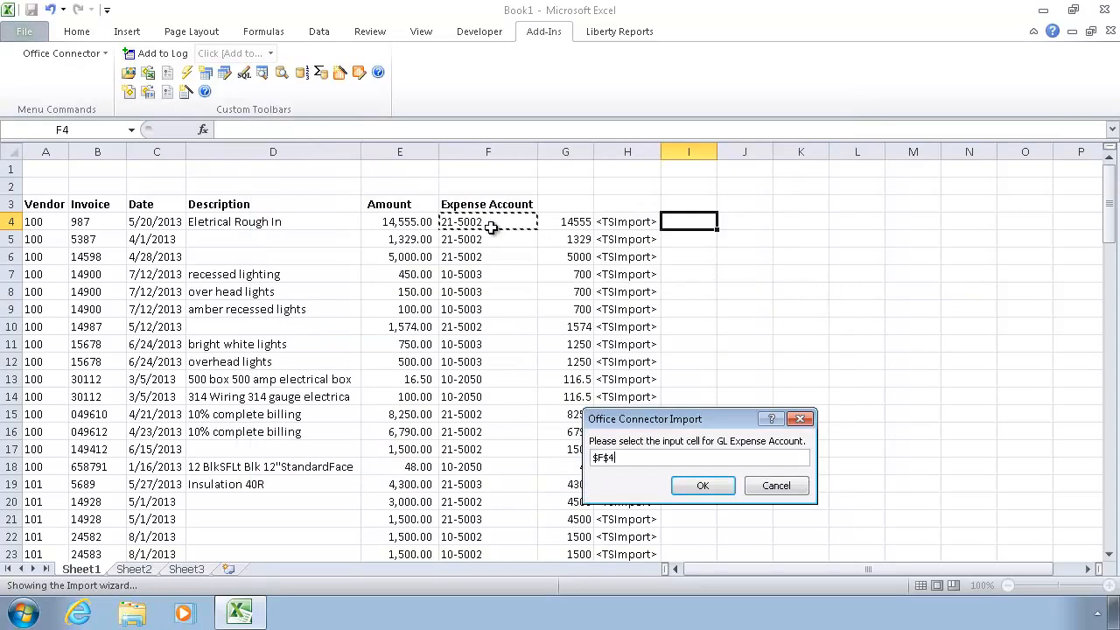
{"action": "left_click", "coordinate": [704, 484]}
{"action": "left_click", "coordinate": [768, 310]}
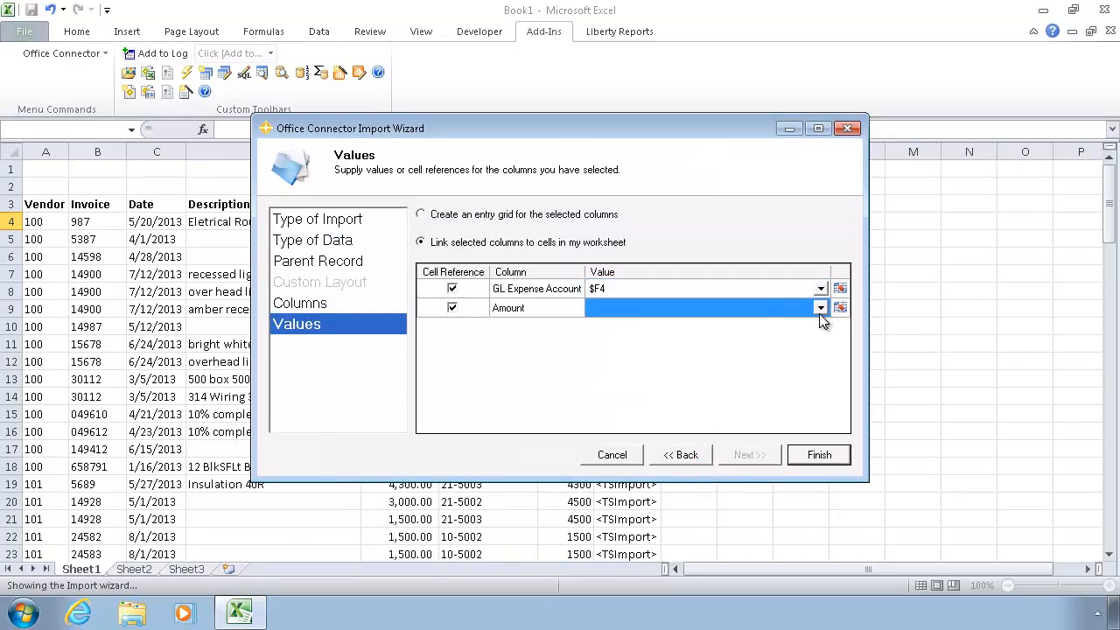
{"action": "left_click", "coordinate": [839, 309]}
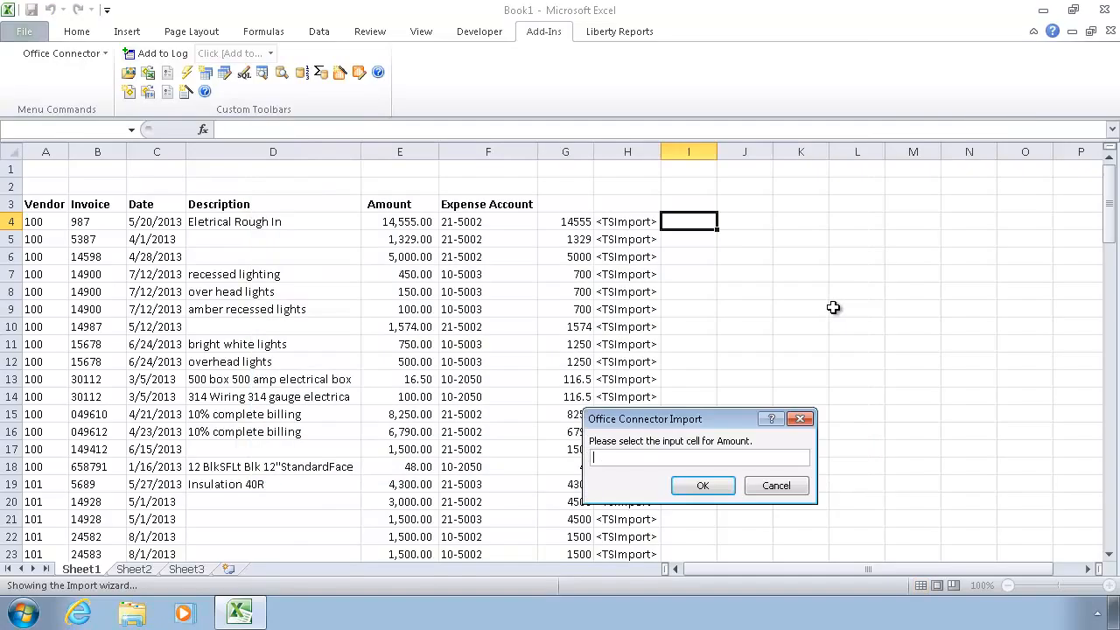
{"action": "left_click", "coordinate": [397, 223]}
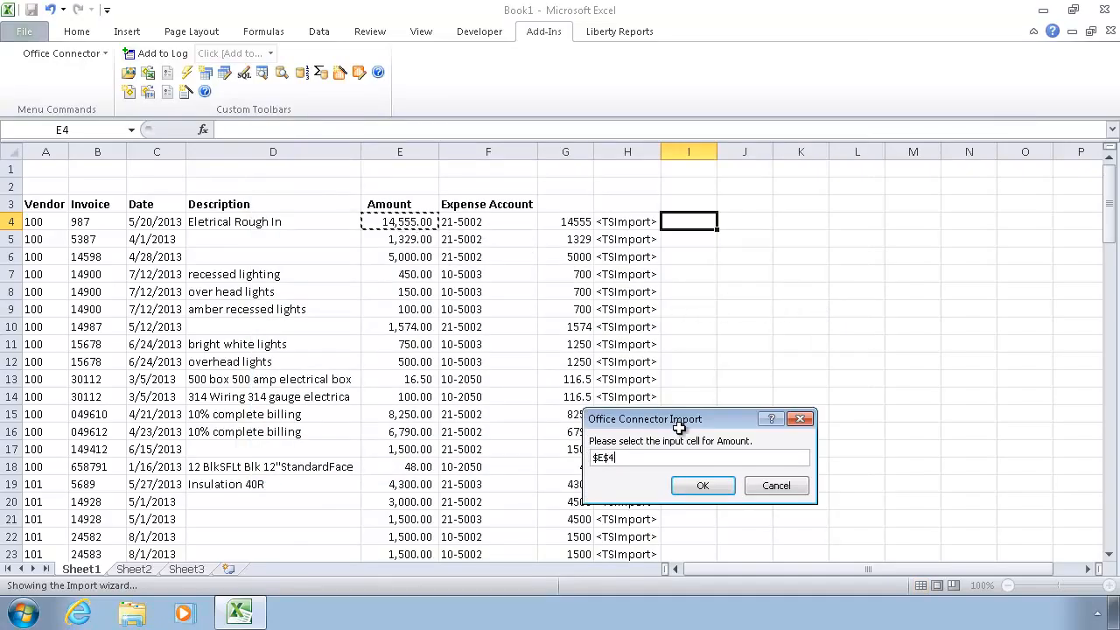
{"action": "left_click", "coordinate": [707, 486]}
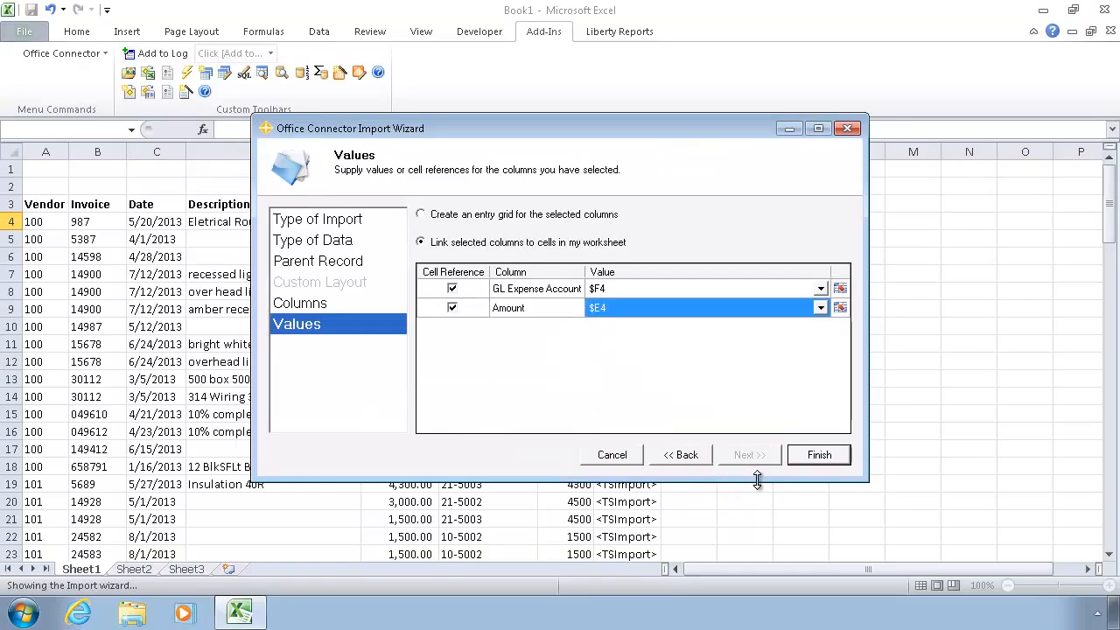
{"action": "left_click", "coordinate": [801, 457]}
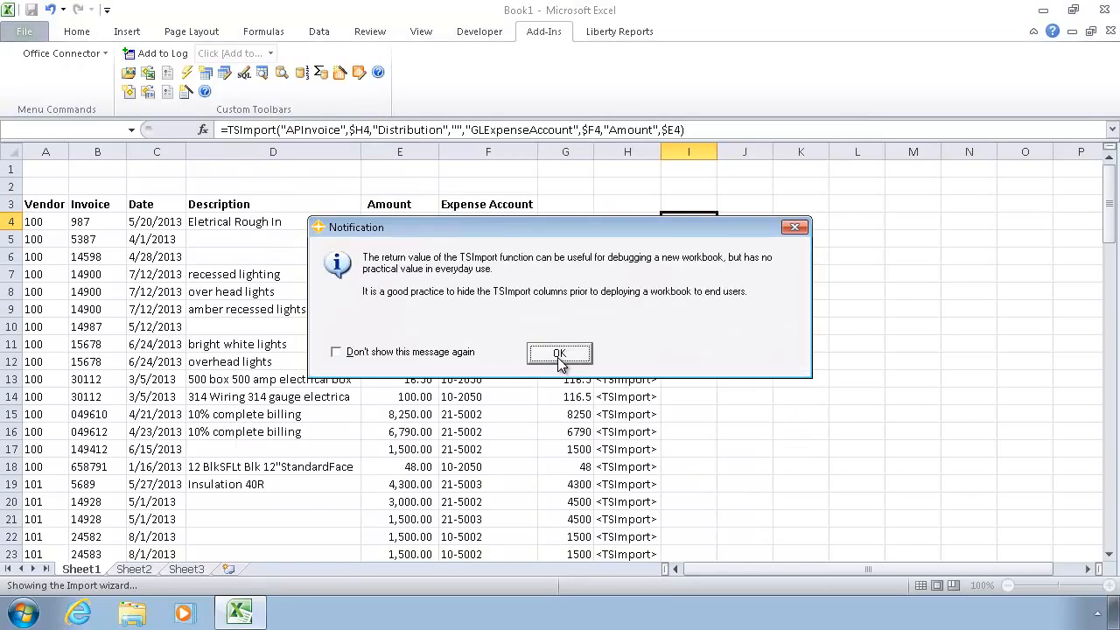
{"action": "left_click", "coordinate": [562, 354]}
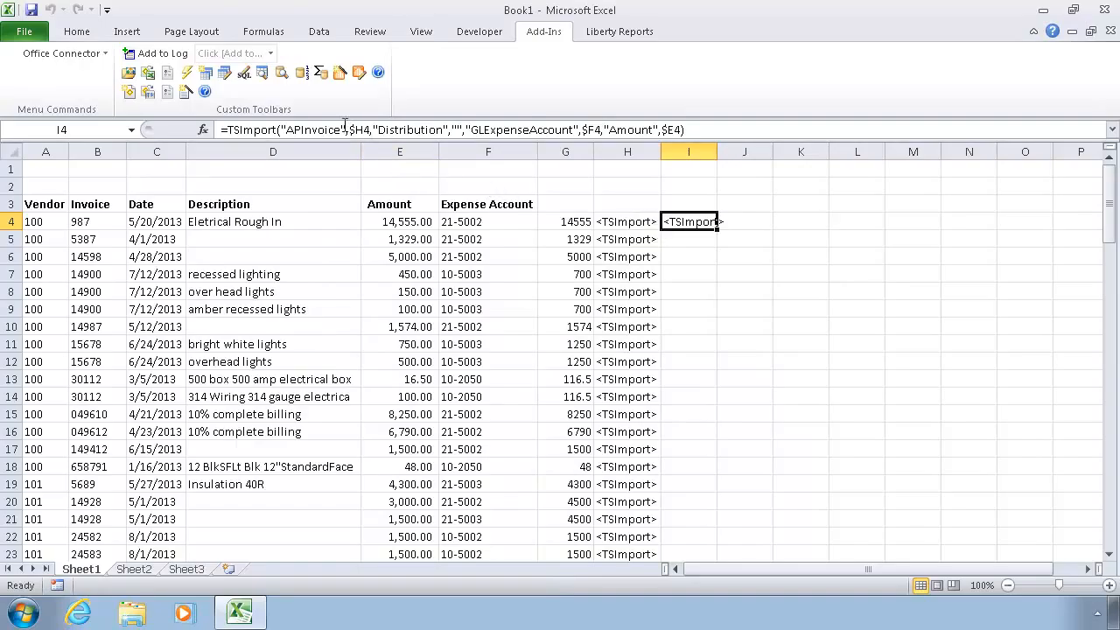
Check the $H4 parent reference in I4's TSImport formula and fill the formula down column I for all invoice rows
{"action": "left_click_drag", "start_coordinate": [351, 130], "coordinate": [371, 129]}
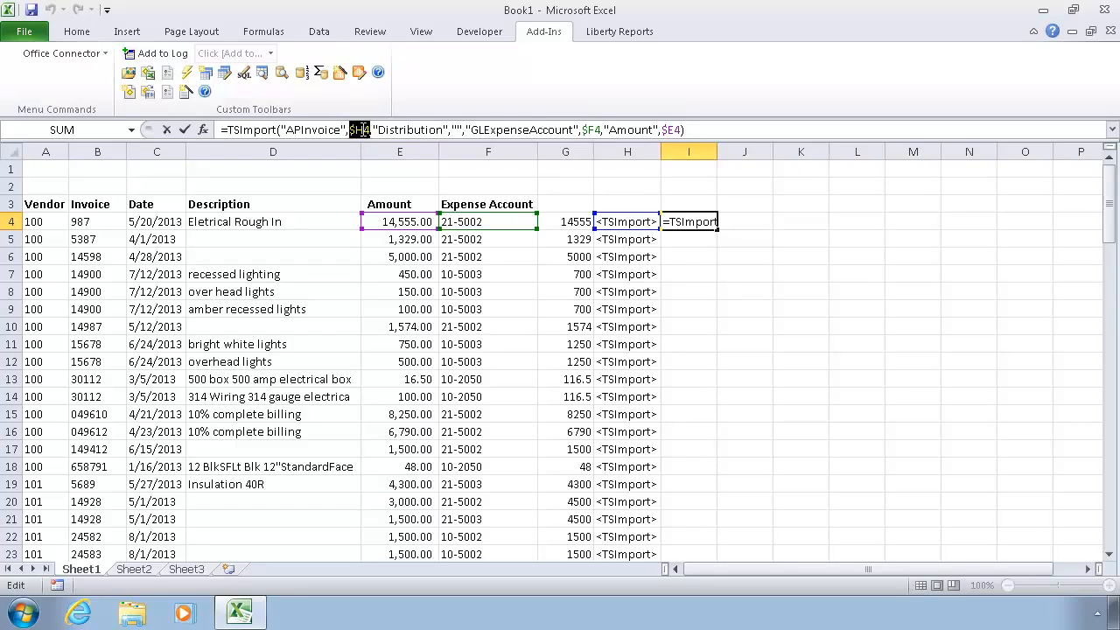
{"action": "key", "text": "Escape"}
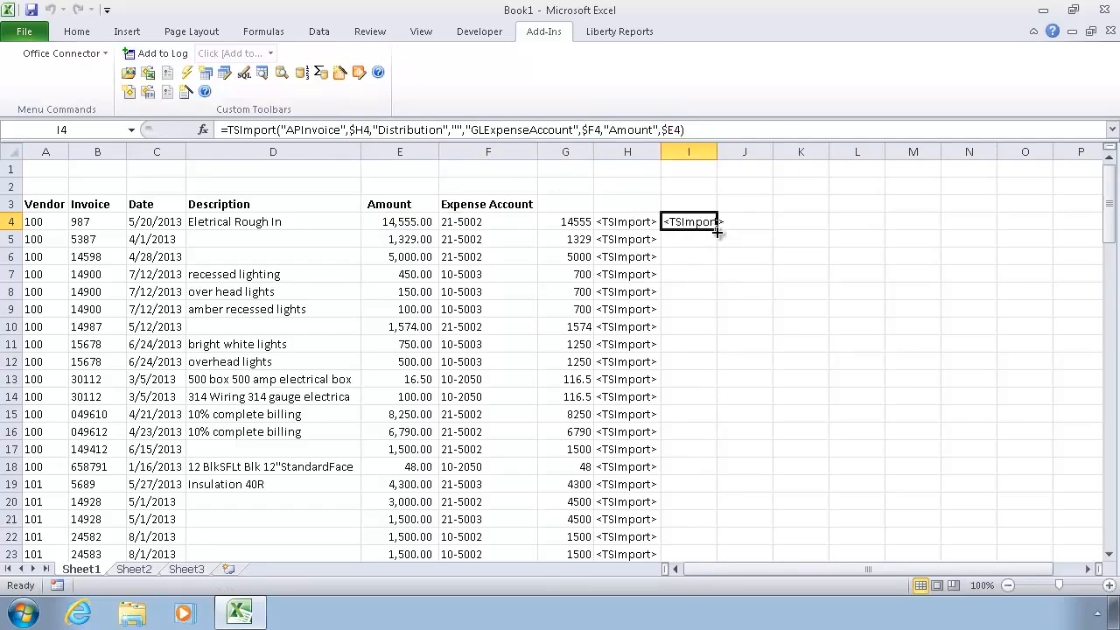
{"action": "double_click", "coordinate": [717, 232]}
{"action": "left_click", "coordinate": [693, 223]}
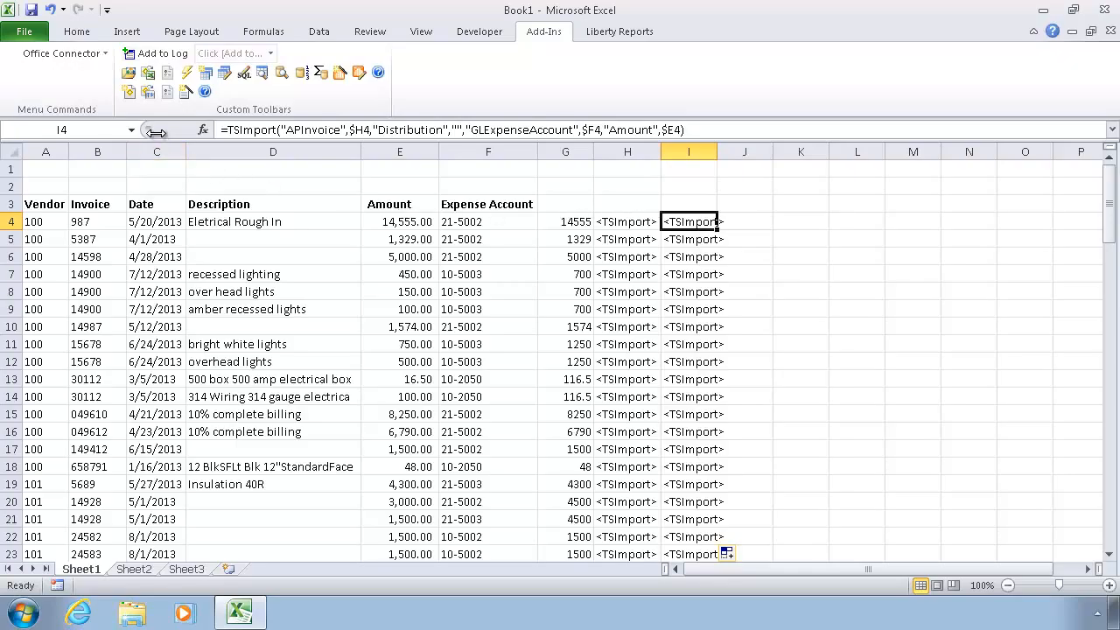
Create the APInvoice.TXT import file with No Action after creation, copying its full file path to the clipboard
{"action": "left_click", "coordinate": [149, 91]}
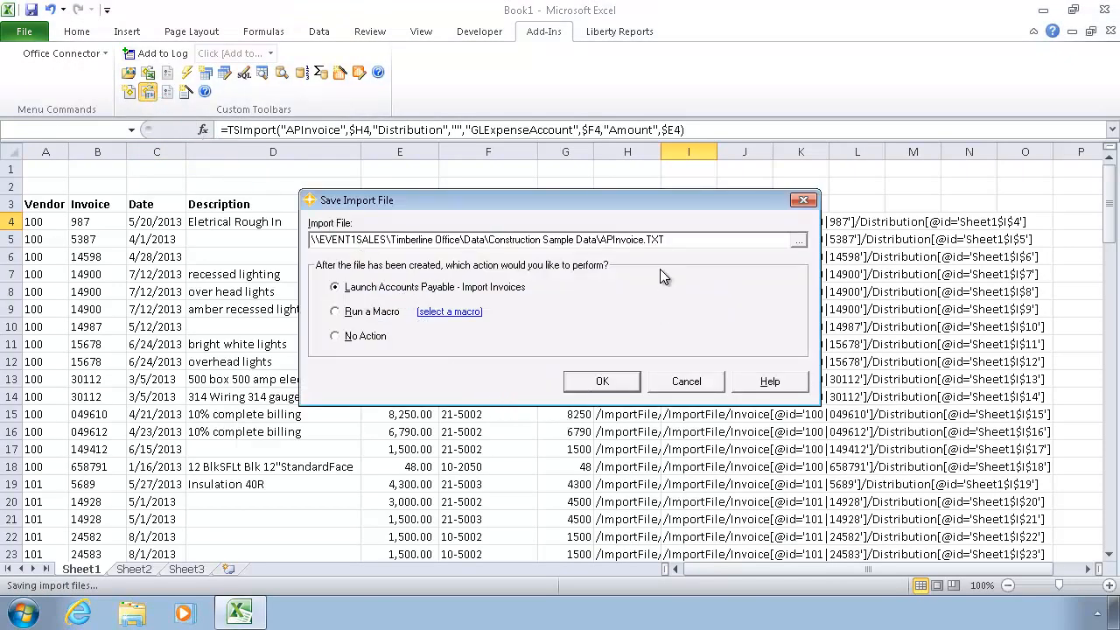
{"action": "left_click_drag", "start_coordinate": [671, 236], "coordinate": [147, 182]}
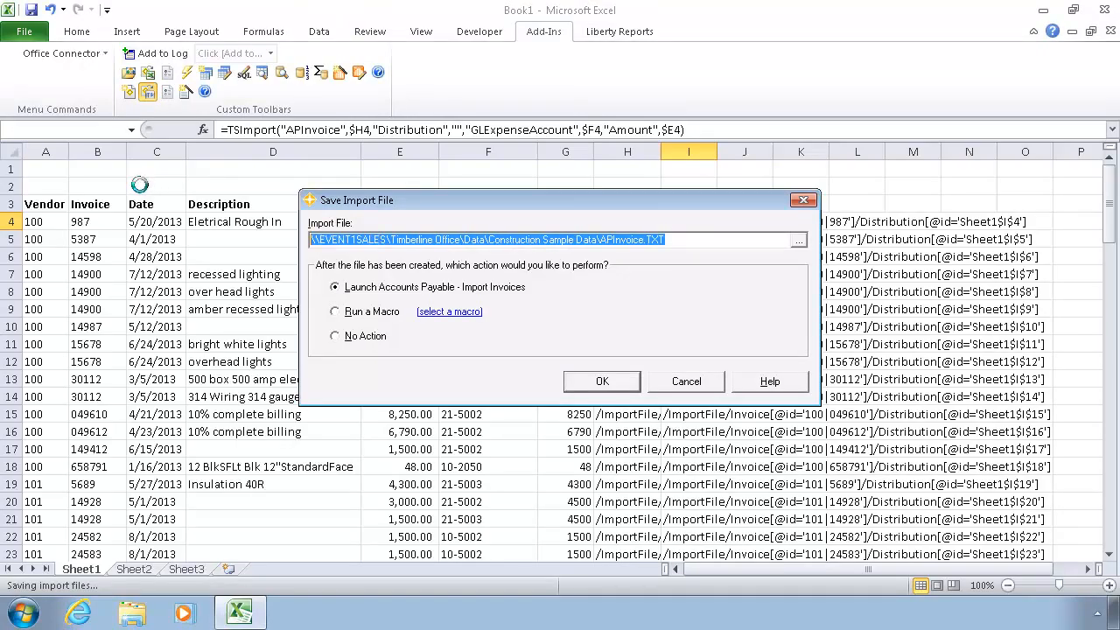
{"action": "right_click", "coordinate": [360, 237]}
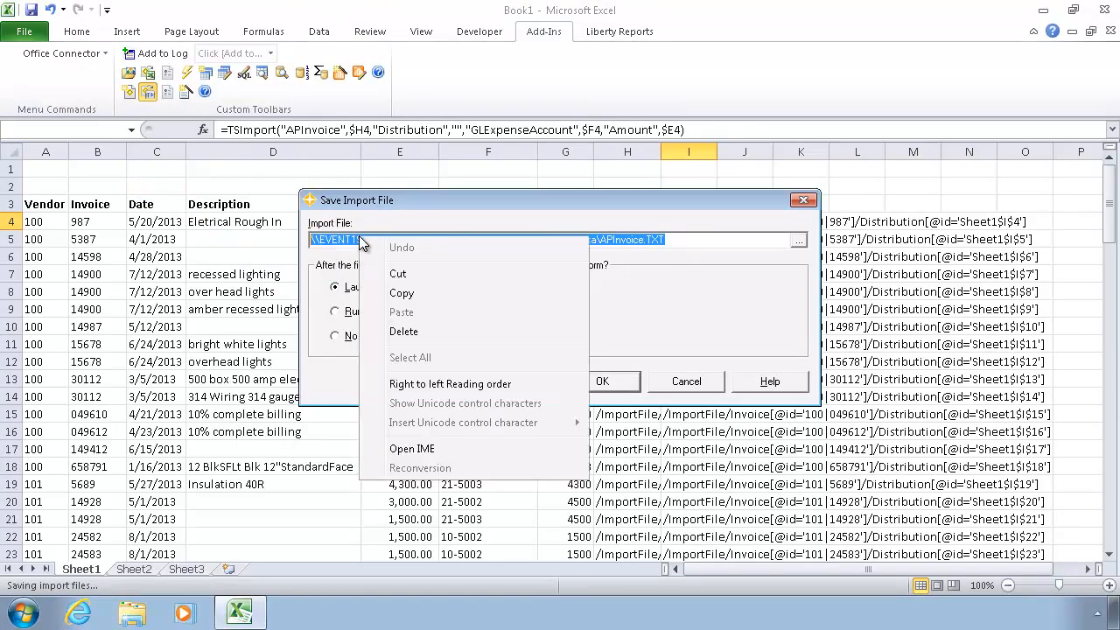
{"action": "left_click", "coordinate": [403, 294]}
{"action": "left_click", "coordinate": [365, 338]}
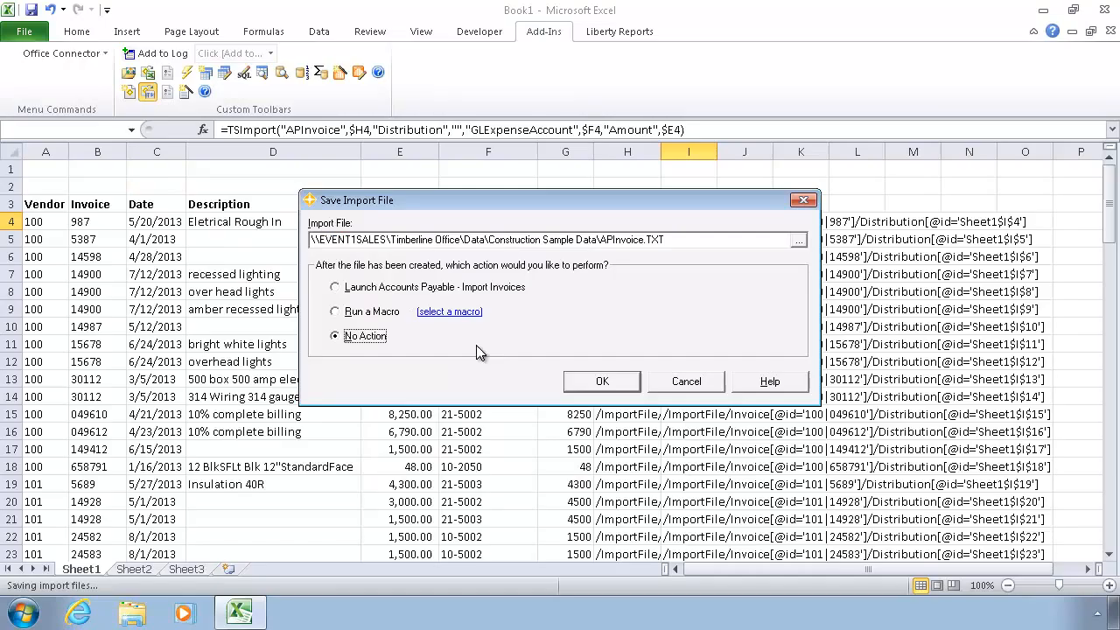
{"action": "left_click", "coordinate": [602, 385]}
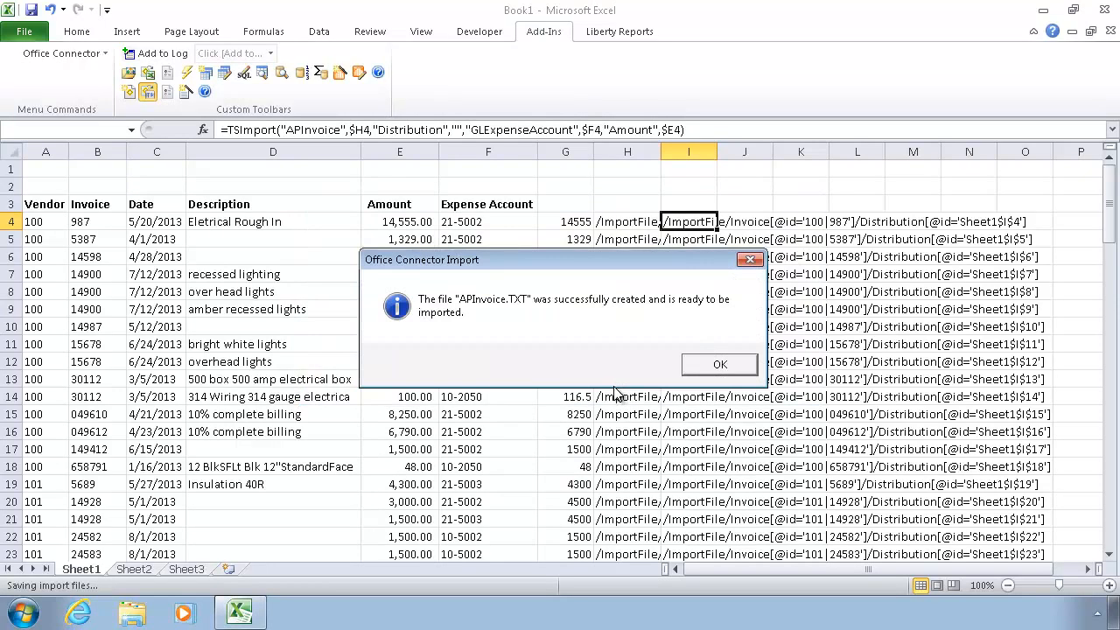
{"action": "left_click", "coordinate": [703, 368]}
Switch to Notepad and open the generated APInvoice.TXT using the copied file path
{"action": "left_click", "coordinate": [24, 612]}
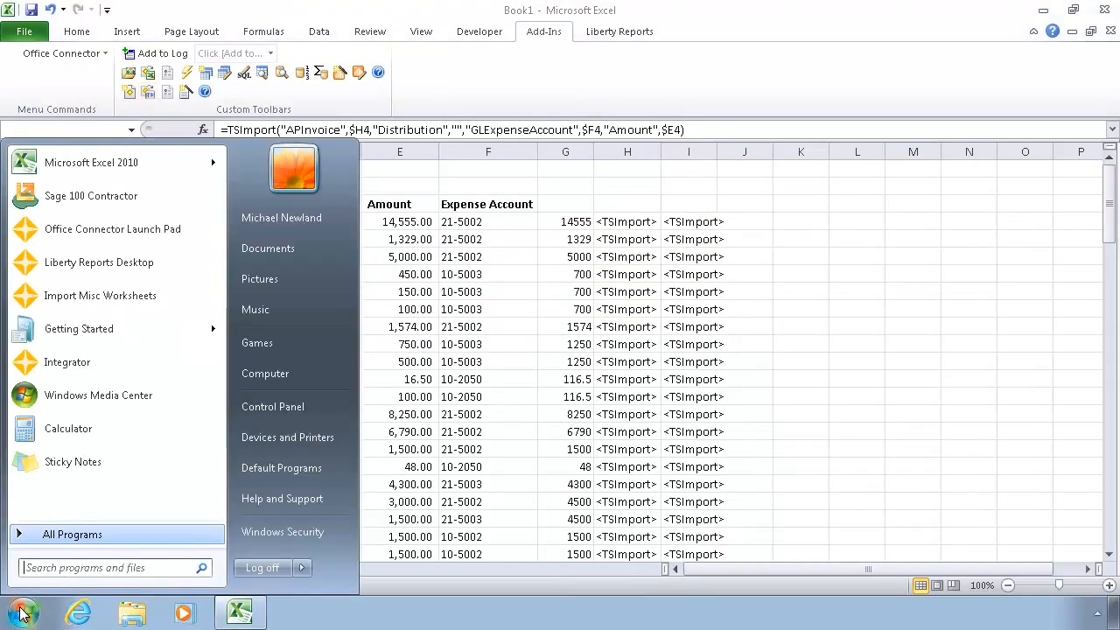
{"action": "left_click", "coordinate": [85, 535]}
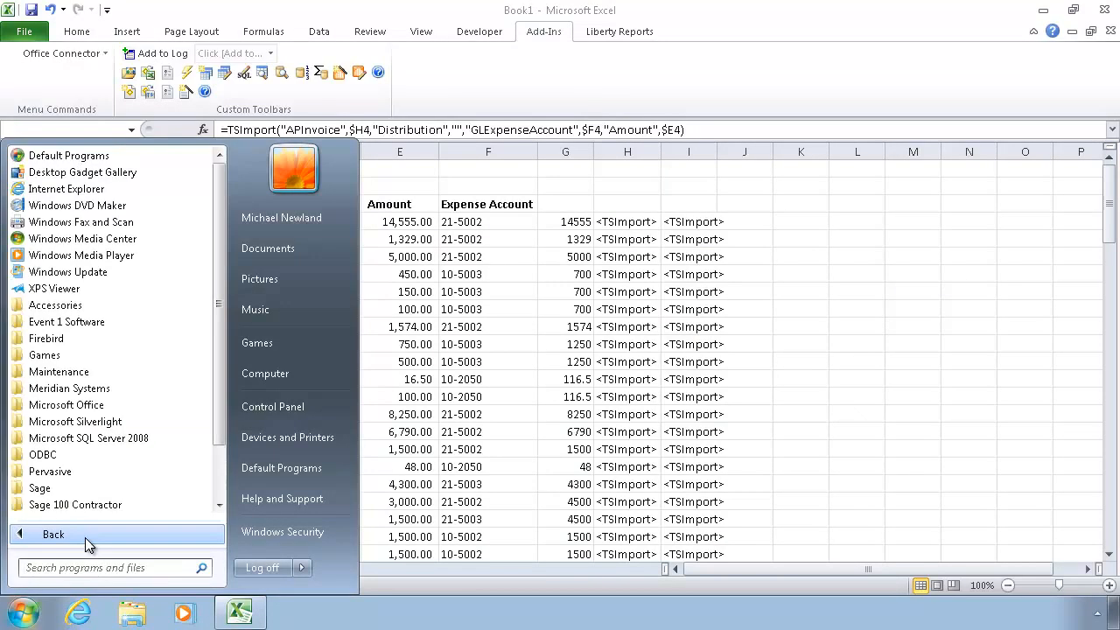
{"action": "left_click", "coordinate": [59, 306]}
{"action": "left_click", "coordinate": [66, 289]}
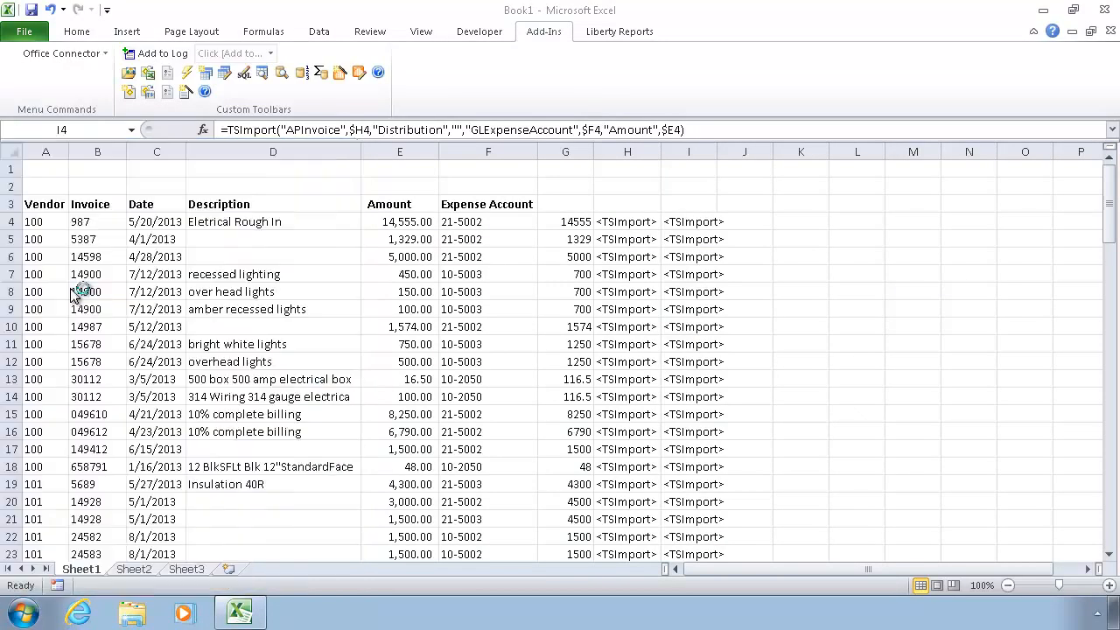
{"action": "key", "text": "ctrl+o"}
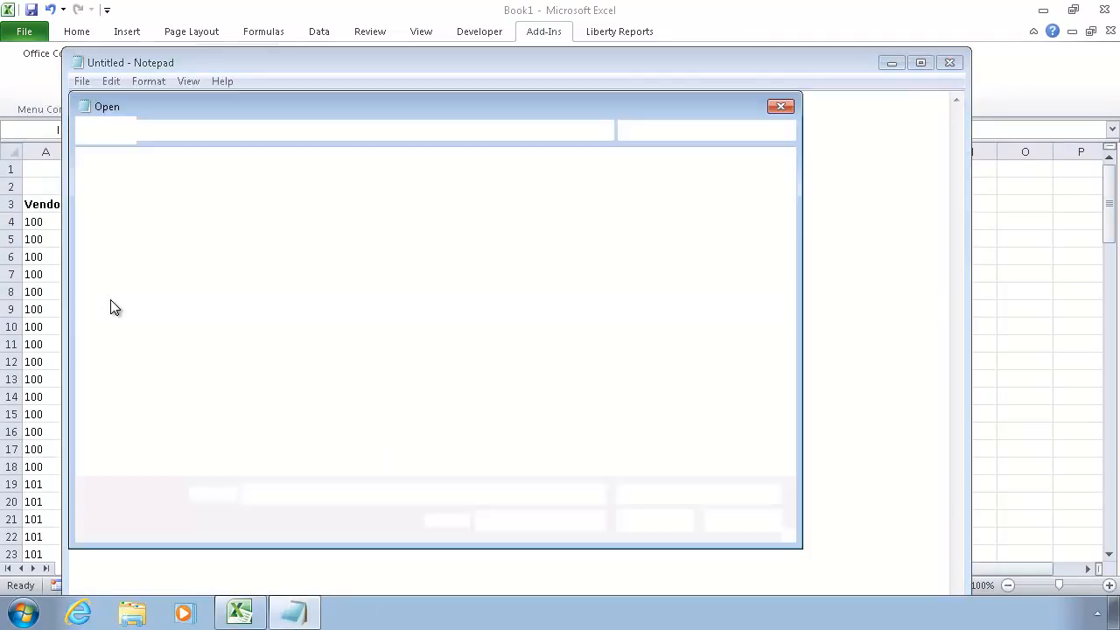
{"action": "key", "text": "ctrl+v"}
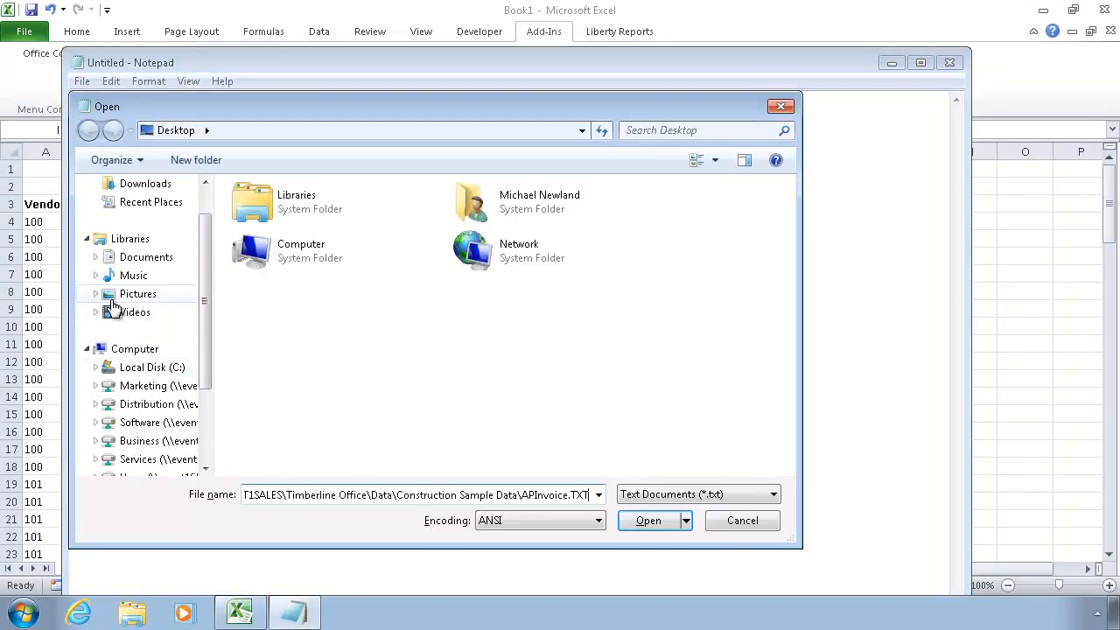
{"action": "key", "text": "Return"}
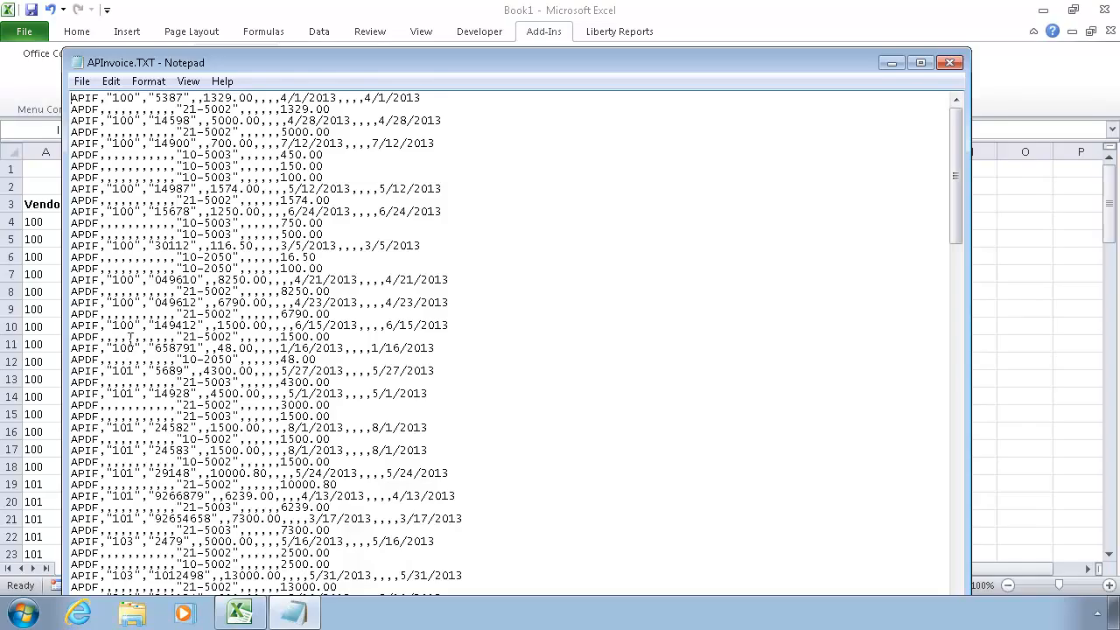
Examine how the APIF invoice lines and their APDF distribution lines are arranged in APInvoice.TXT, and close the file
{"action": "left_click", "coordinate": [442, 97]}
{"action": "key", "text": "shift+Home"}
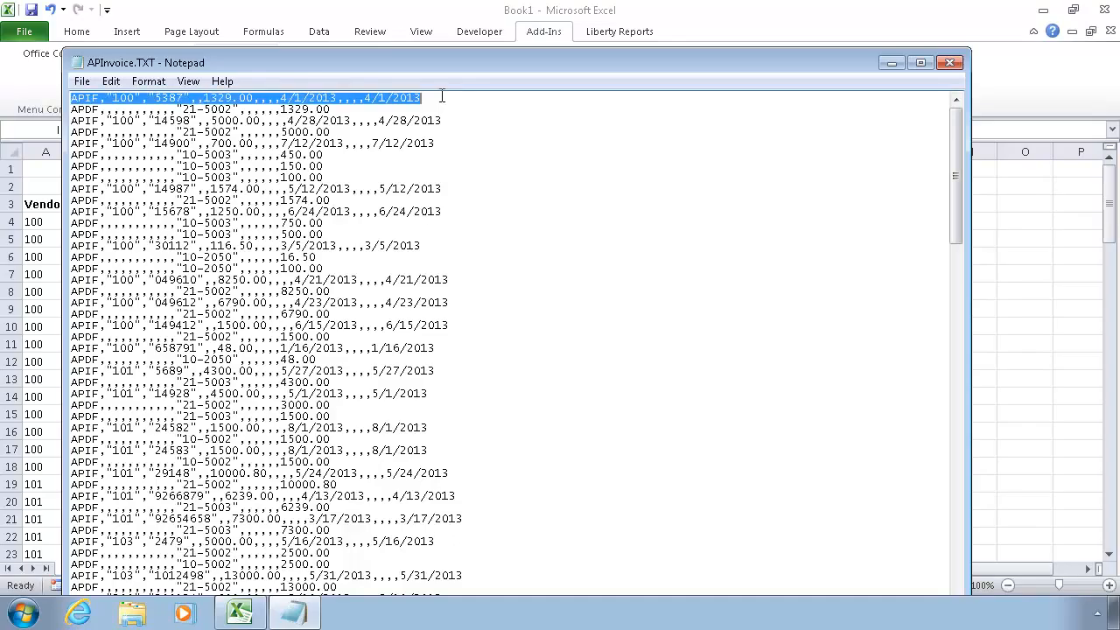
{"action": "key", "text": "Down"}
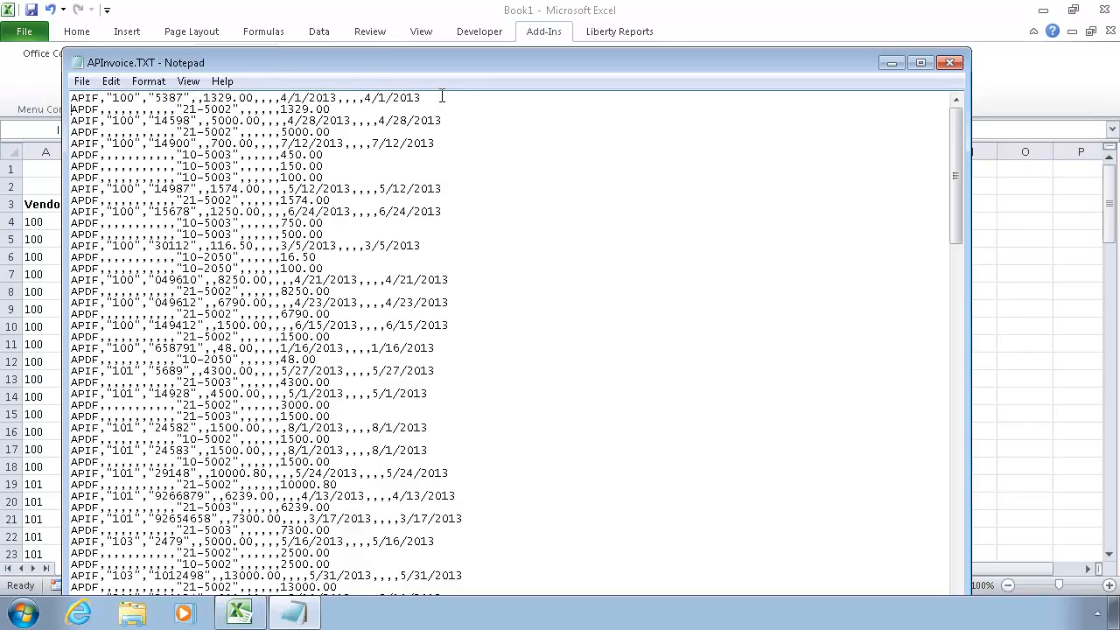
{"action": "key", "text": "shift+Home"}
{"action": "key", "text": "Down"}
{"action": "key", "text": "shift+End"}
{"action": "key", "text": "Down"}
{"action": "key", "text": "shift+Down"}
{"action": "key", "text": "shift+Down"}
{"action": "key", "text": "shift+Down"}
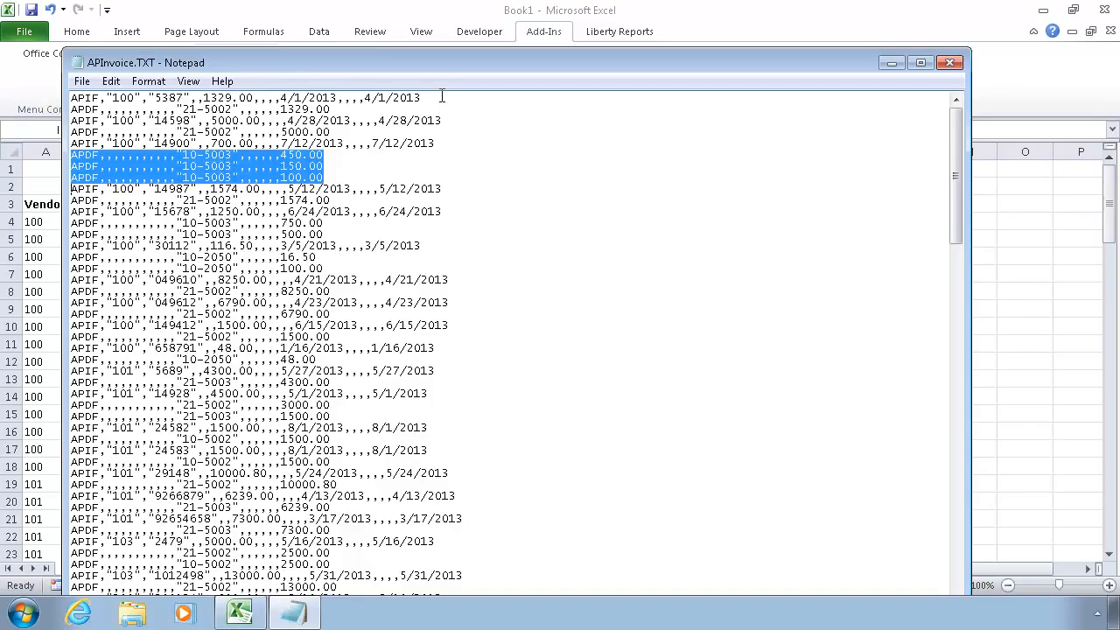
{"action": "key", "text": "Down"}
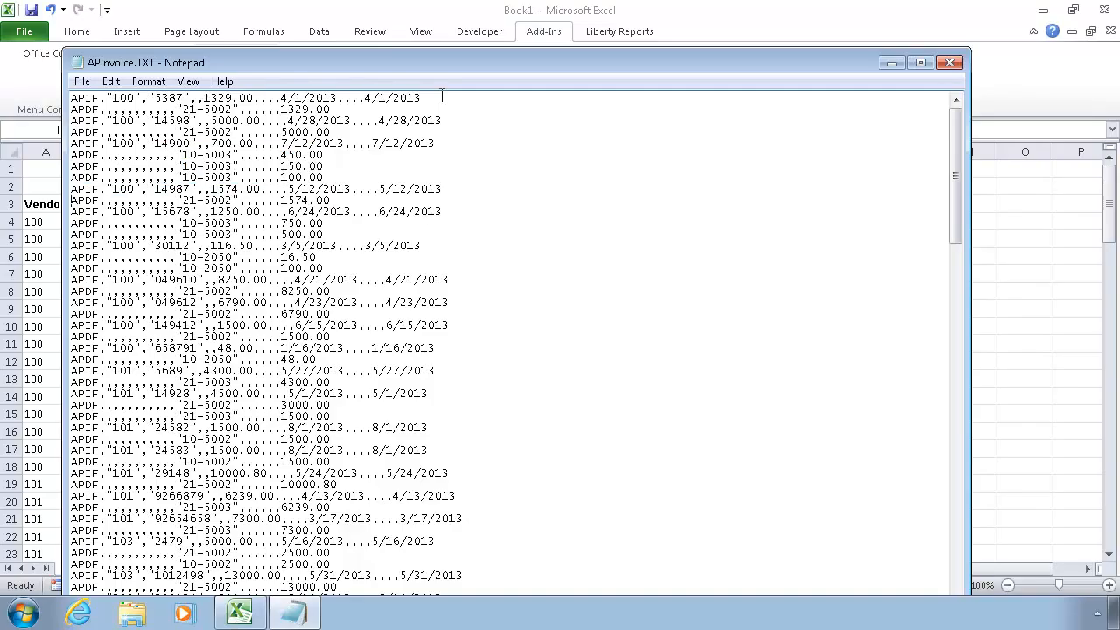
{"action": "left_click", "coordinate": [951, 68]}
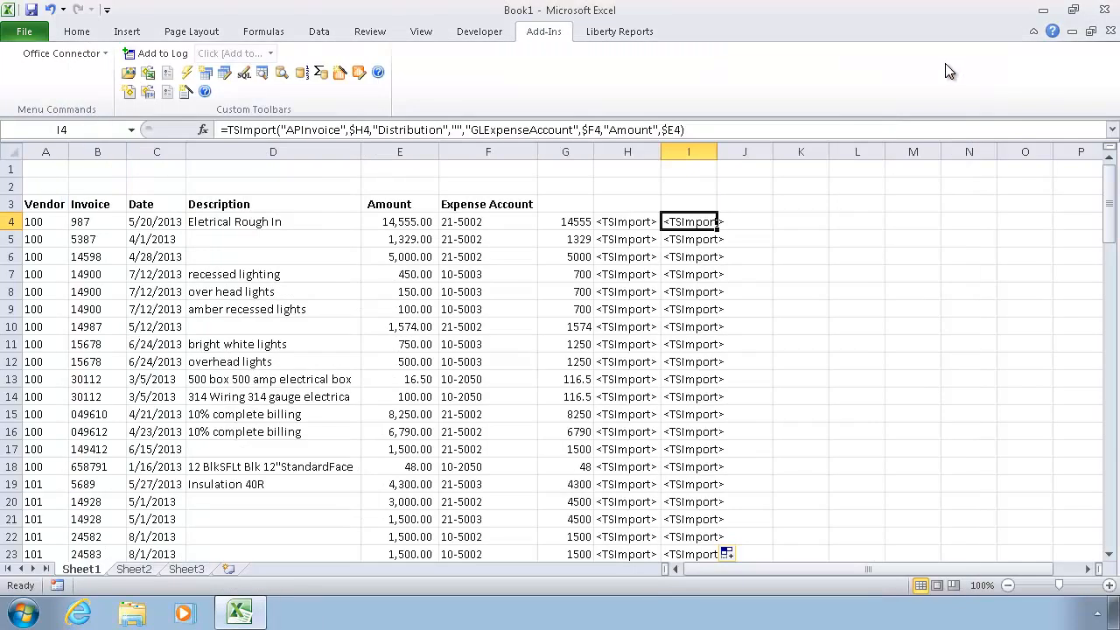